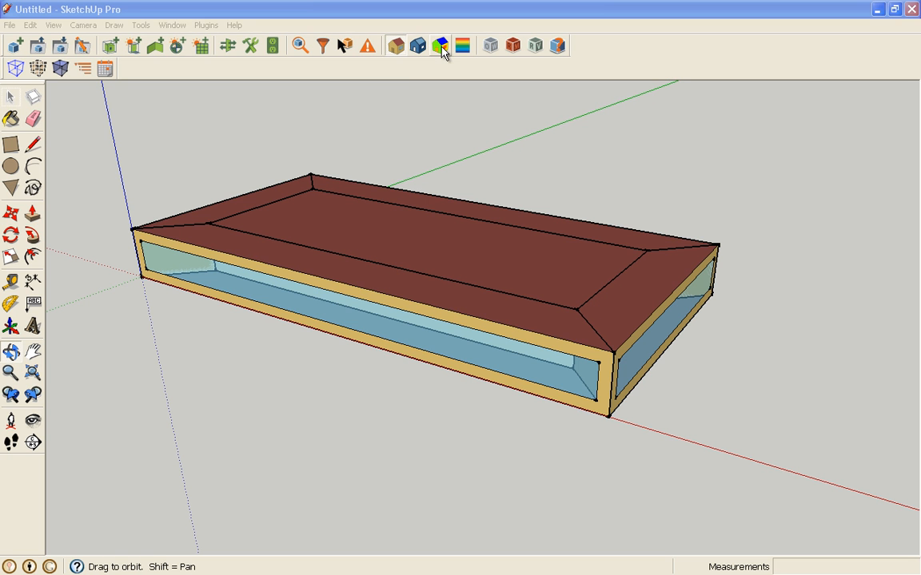
- Open the long front perimeter zone for editing and hide the rest of the model
left_click(505, 308)
left_click_drag(505, 308, 505, 253)
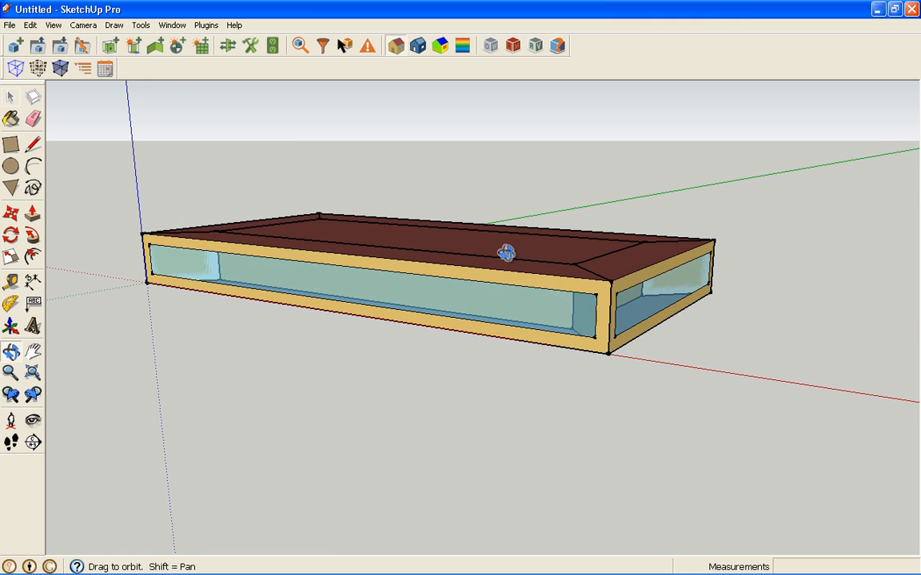
left_click_drag(560, 280, 543, 339)
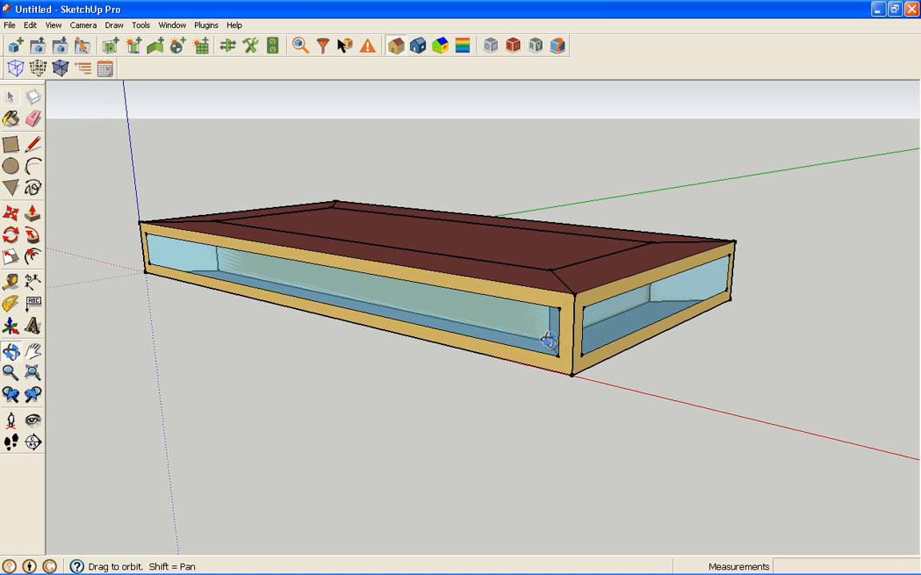
scroll(548, 336, "up", 2)
key("space")
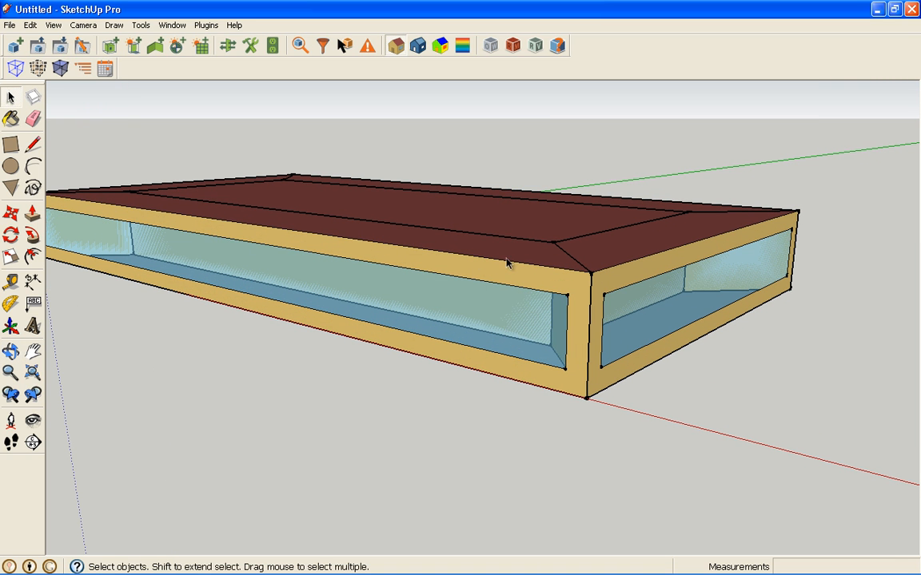
double_click(510, 261)
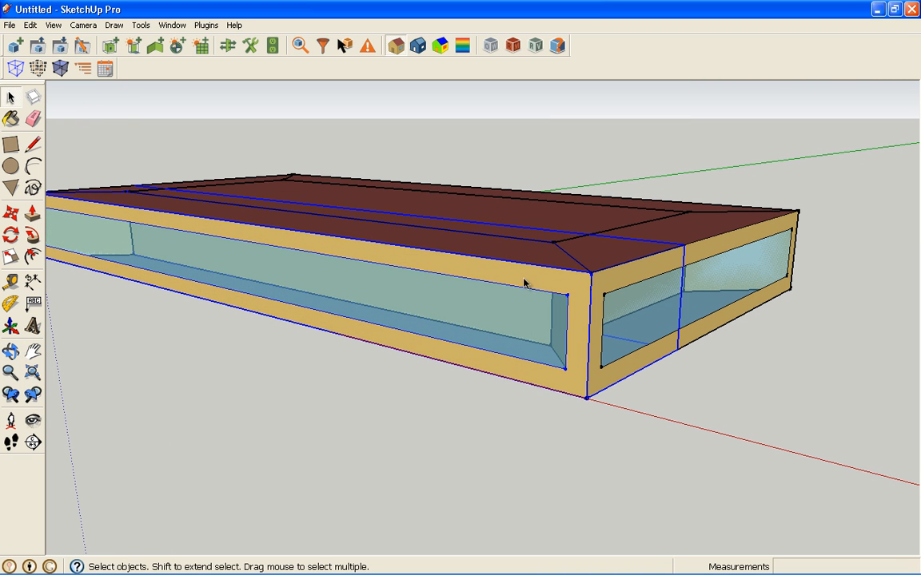
middle_click_drag(569, 415, 481, 409)
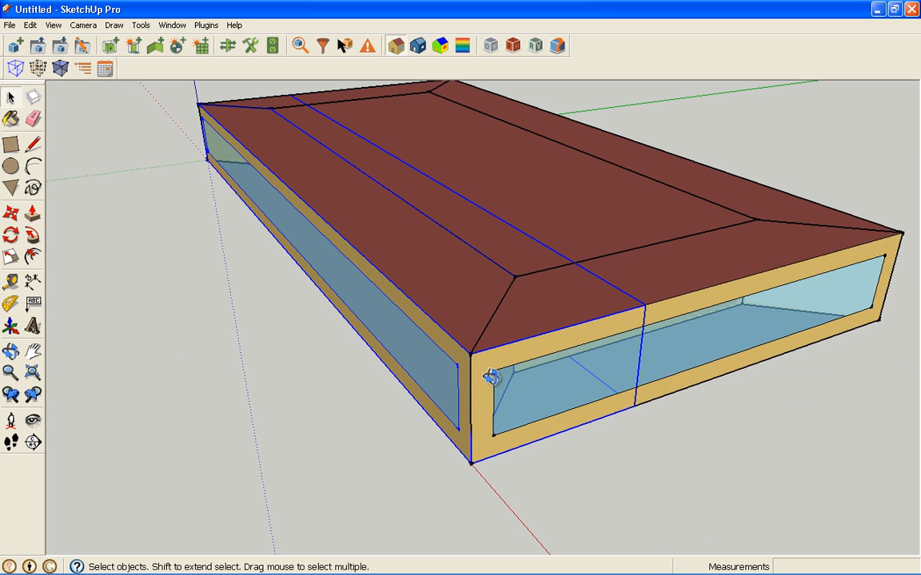
double_click(464, 308)
left_click(37, 67)
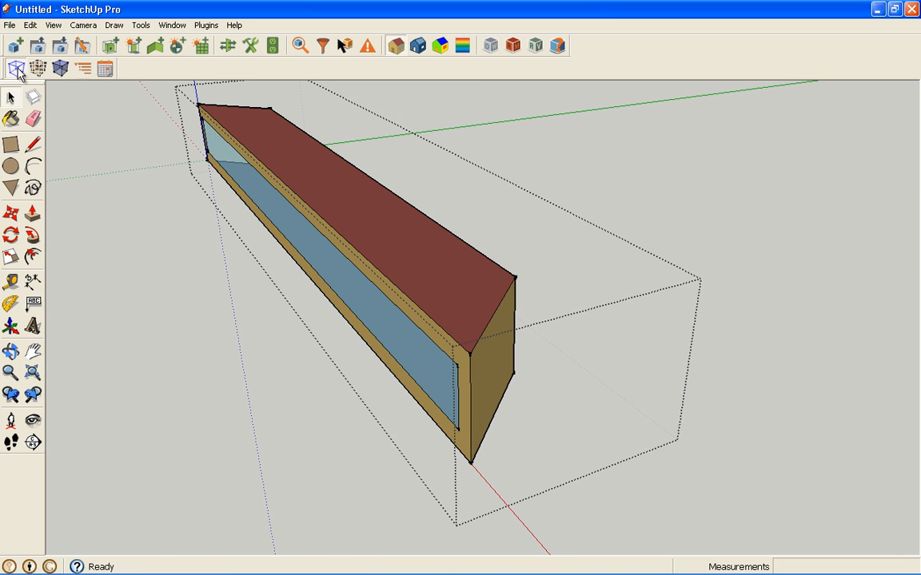
- Examine the isolated front zone's inner and outer walls from all sides, close the zone and look over the whole building
middle_click_drag(360, 251, 623, 319, "shift")
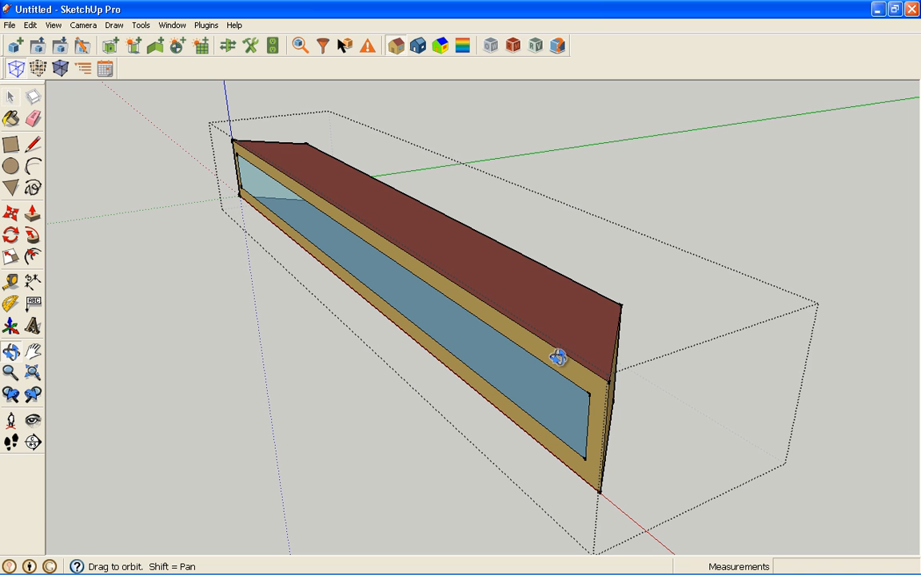
left_click_drag(569, 302, 232, 304)
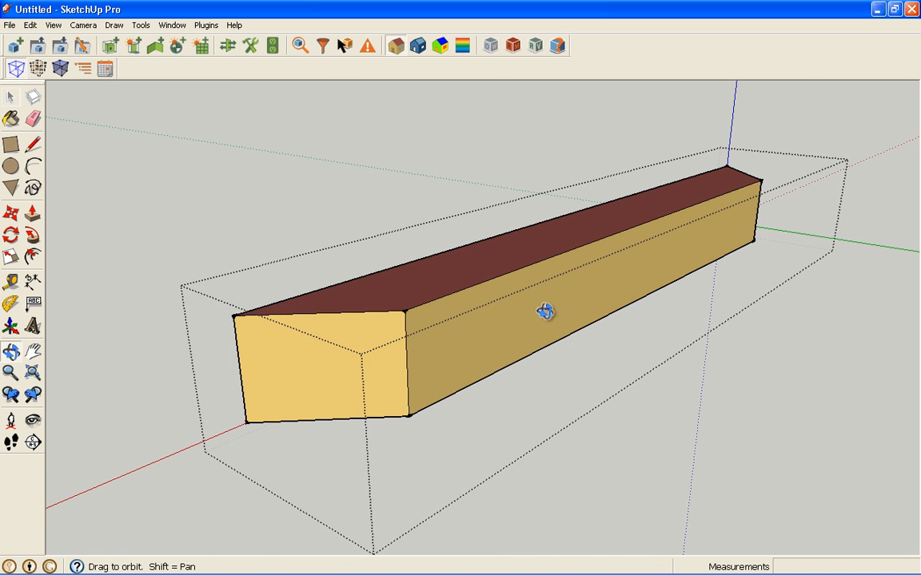
left_click_drag(668, 257, 273, 256)
left_click_drag(659, 312, 637, 341)
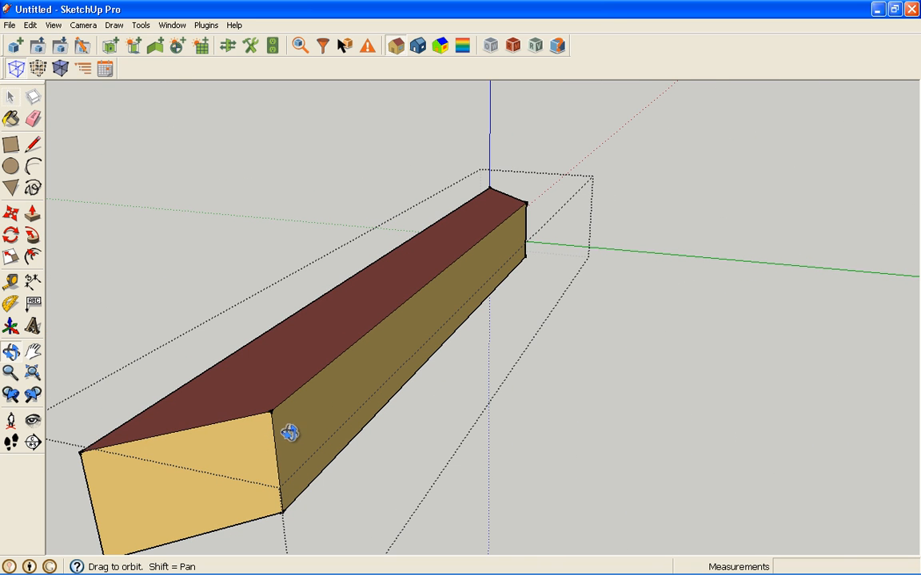
mouse_move(285, 437)
left_mouse_down()
mouse_move(415, 310)
mouse_move(618, 376)
mouse_move(617, 351)
mouse_move(576, 328)
left_mouse_up()
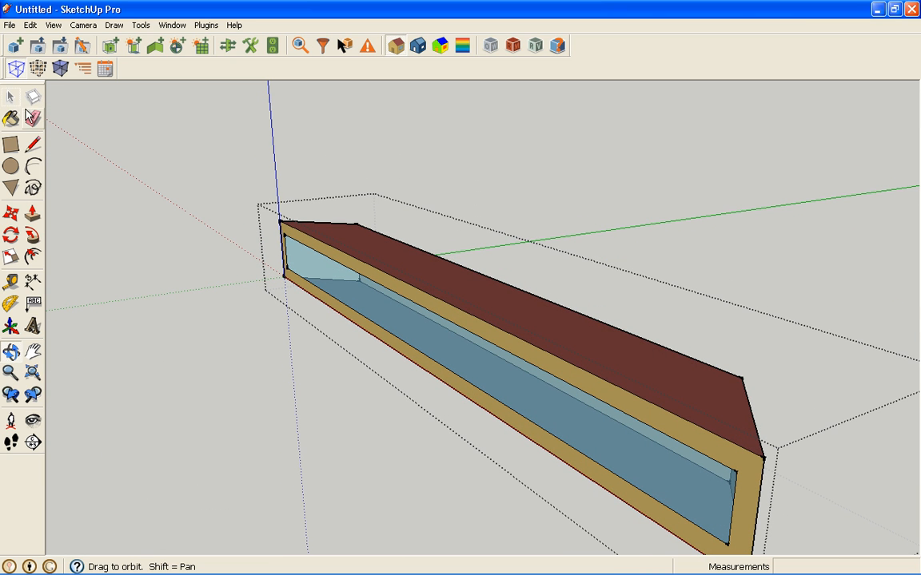
left_click(10, 96)
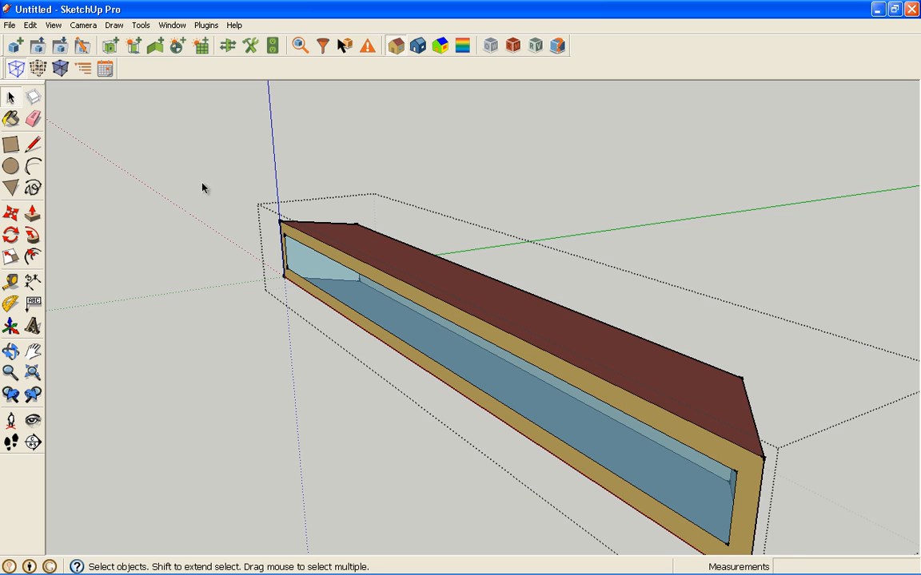
left_click(203, 187)
middle_click_drag(487, 274, 536, 282)
mouse_move(521, 320)
middle_mouse_down()
mouse_move(535, 302)
mouse_move(528, 310)
middle_mouse_up()
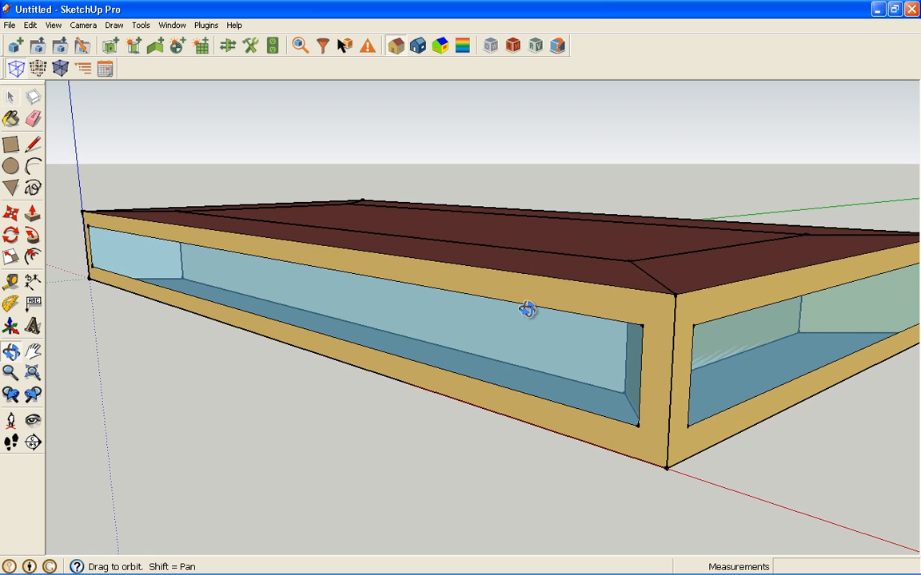
middle_click_drag(340, 234, 373, 240)
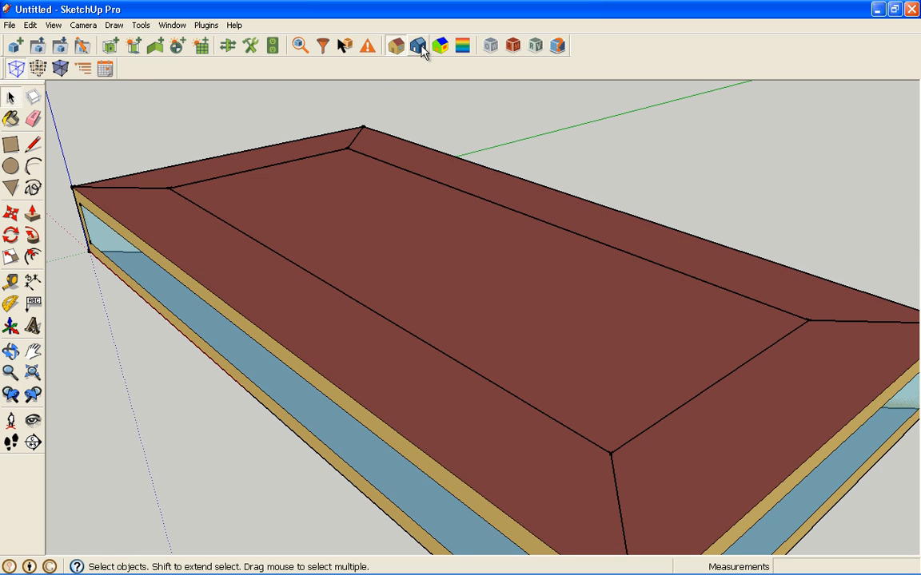
- Render the model by boundary condition and open the short end zone to check its interior walls
left_click(420, 46)
double_click(237, 164)
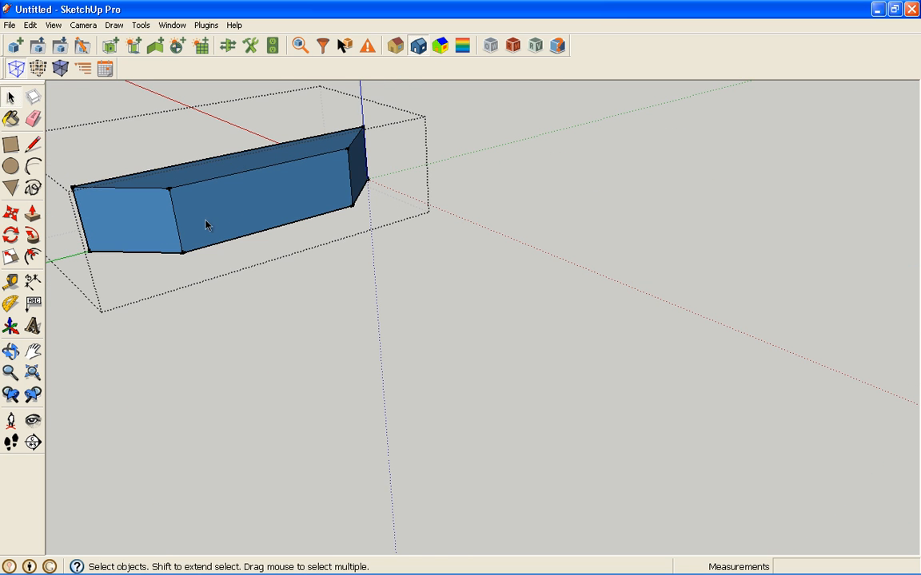
key("Escape")
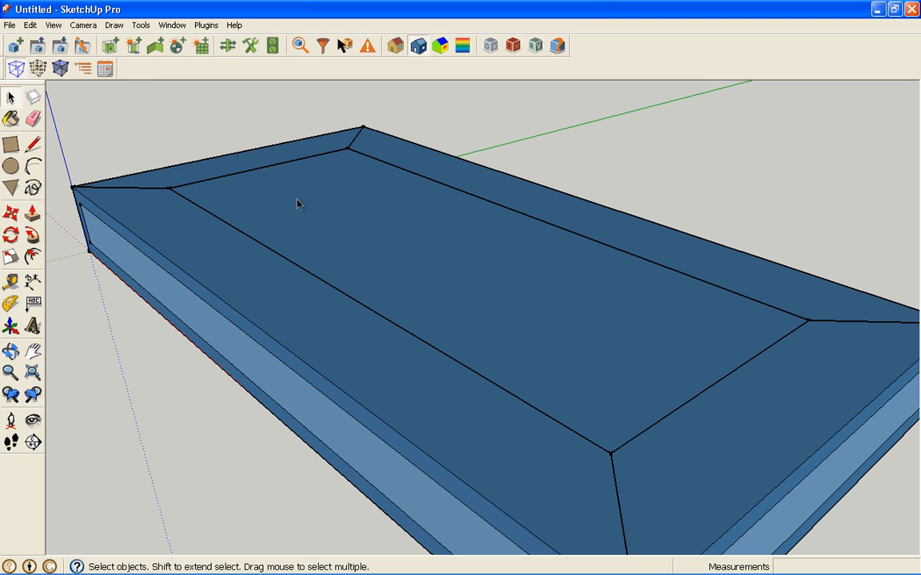
- Run surface matching on the entire model and close the Surface Matching dialog
left_click(230, 50)
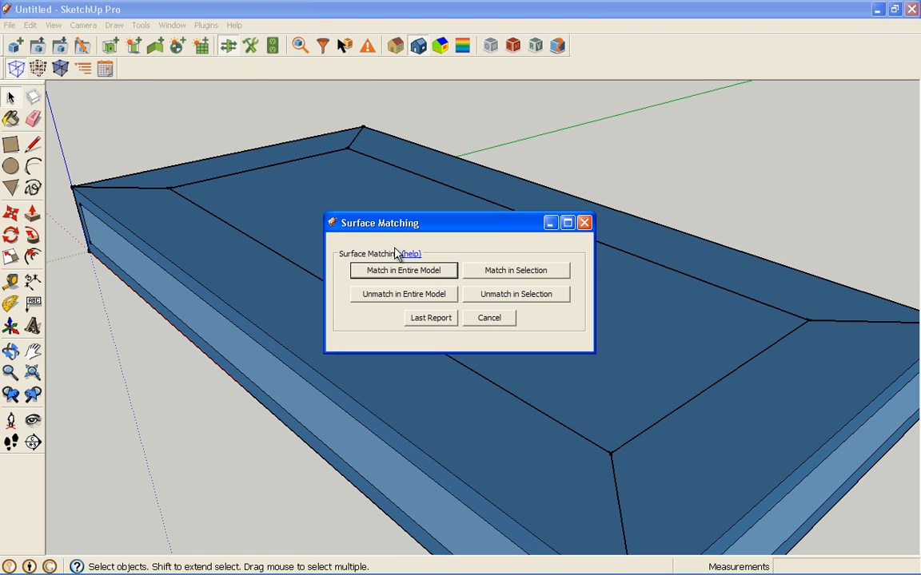
left_click(394, 272)
left_click(429, 326)
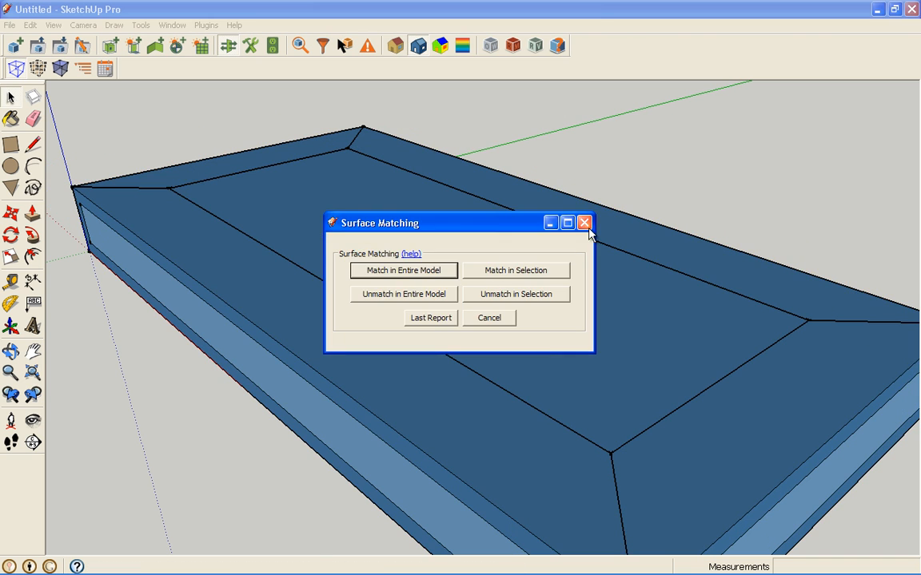
left_click(584, 222)
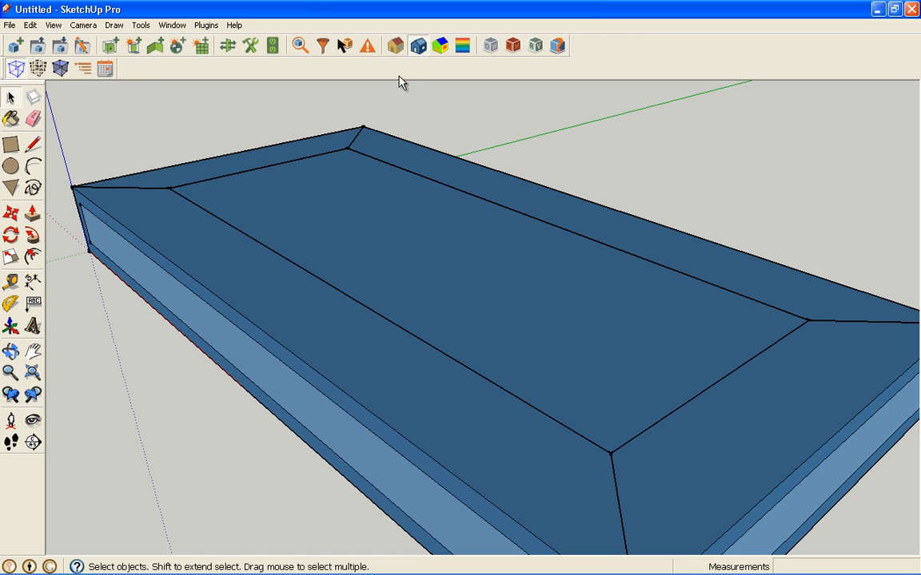
- Switch the rendering back to surface type and view the building from a low angle
left_click(396, 45)
key("o")
mouse_move(472, 284)
left_mouse_down()
mouse_move(470, 185)
mouse_move(494, 183)
left_mouse_up()
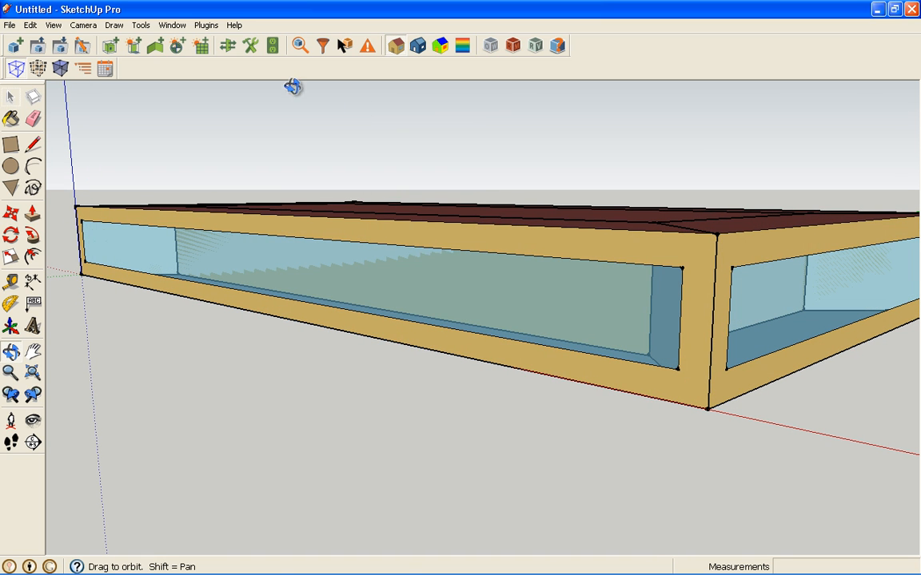
- Set the default Interior Wall construction to Air Wall and apply the default constructions to the entire model
left_click(250, 46)
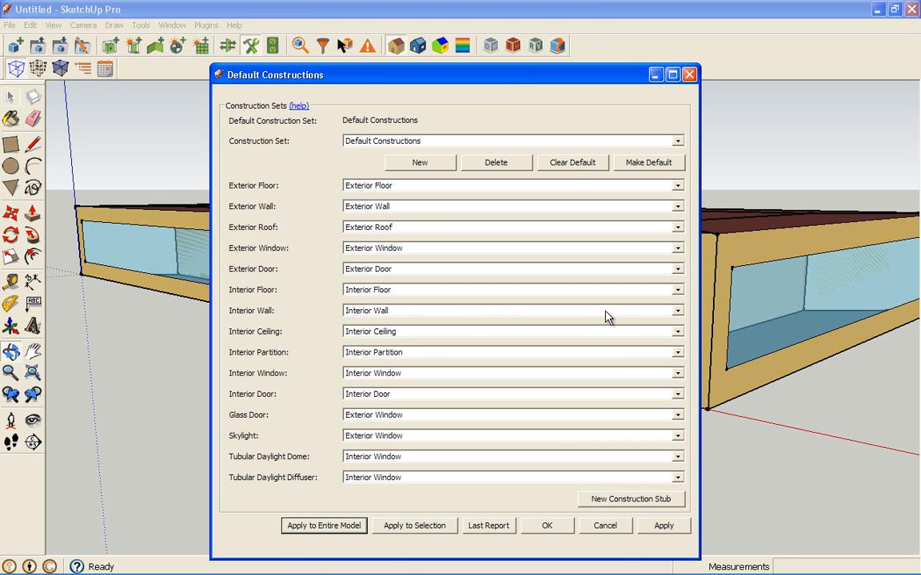
left_click(675, 311)
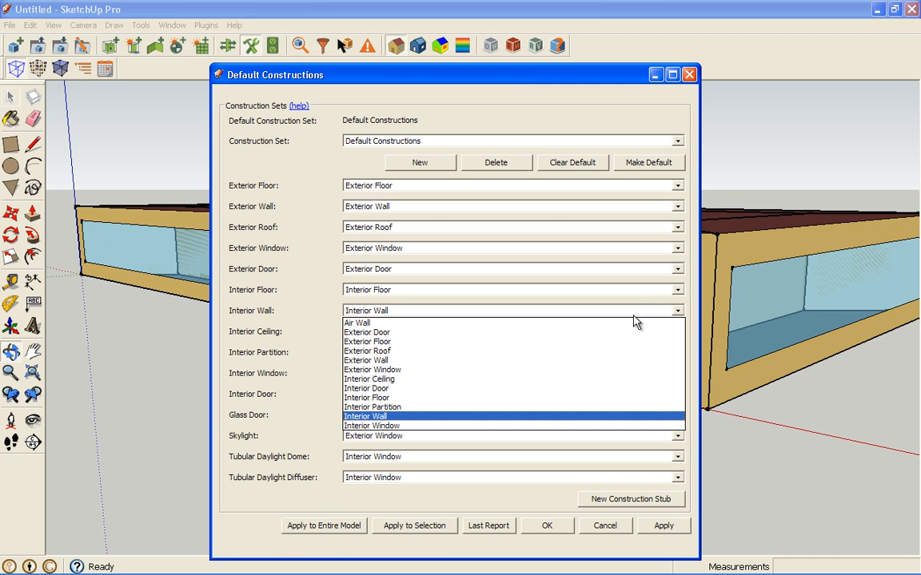
left_click(635, 323)
left_click(294, 525)
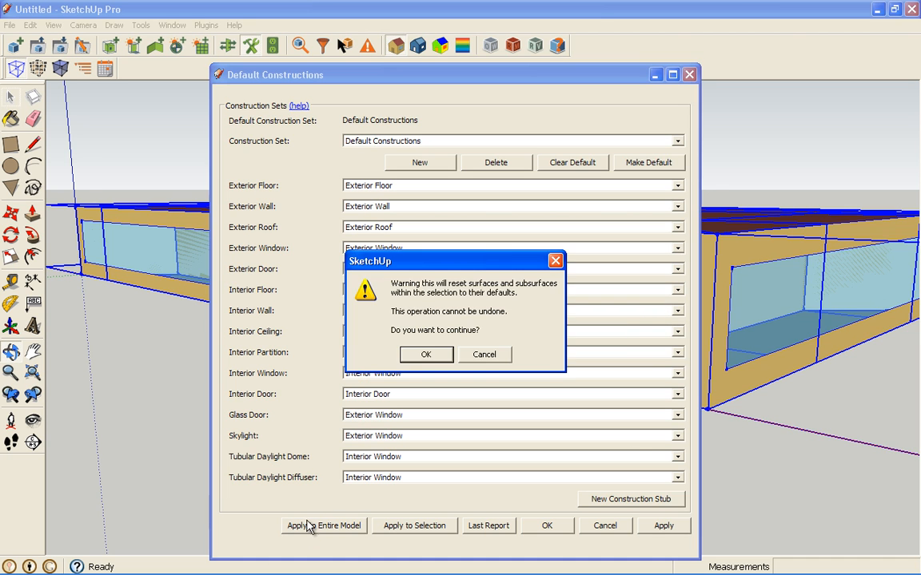
left_click(426, 355)
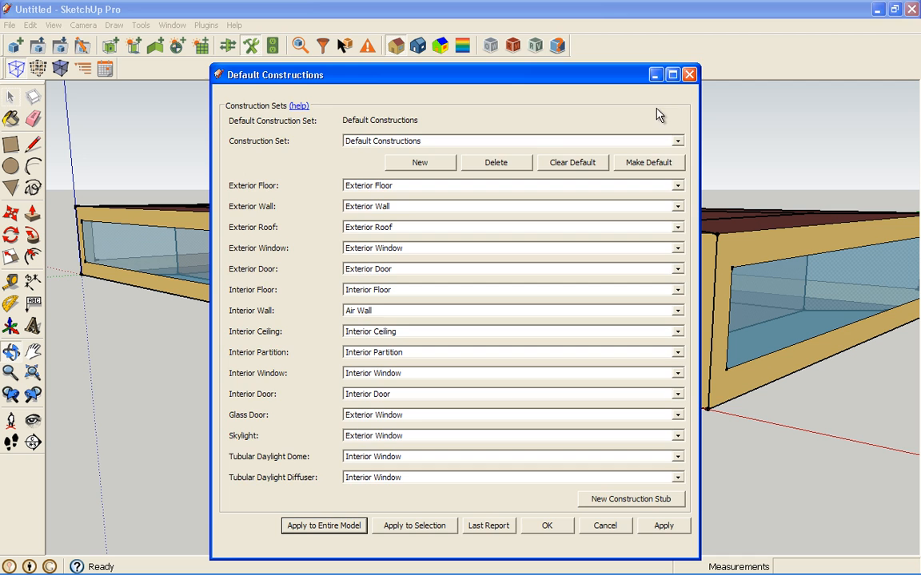
left_click(688, 74)
- Open the front perimeter zone to check how its air walls are displayed, and close it again
left_click_drag(726, 349, 682, 353)
key("space")
double_click(633, 263)
middle_click_drag(633, 263, 474, 284)
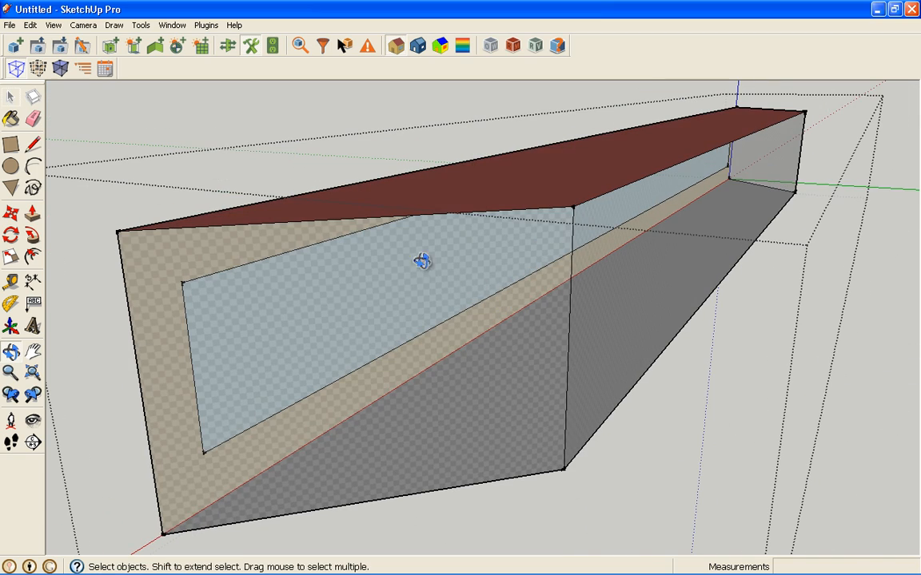
triple_click(317, 259)
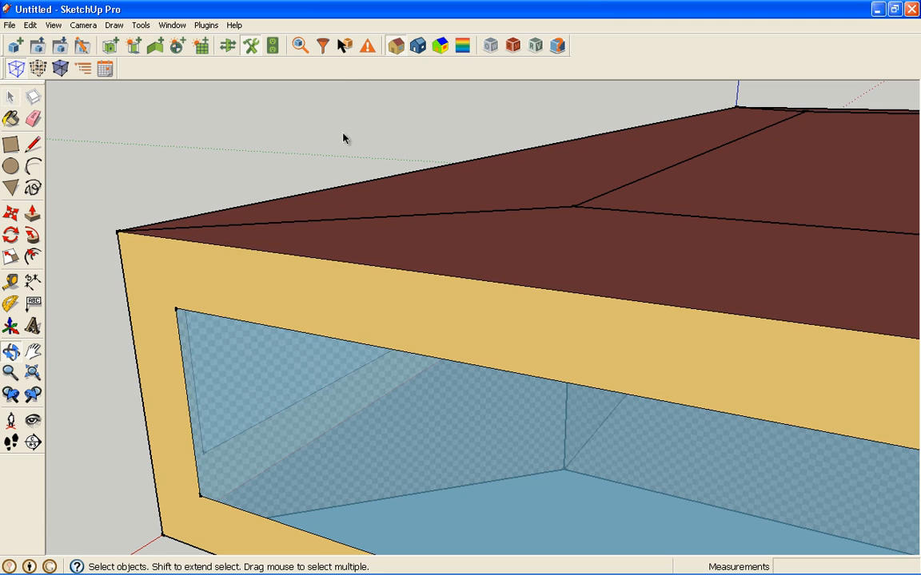
- Examine the air walls between the zones through the exterior windows from several angles
middle_click_drag(267, 262, 644, 242)
middle_click_drag(606, 294, 613, 331)
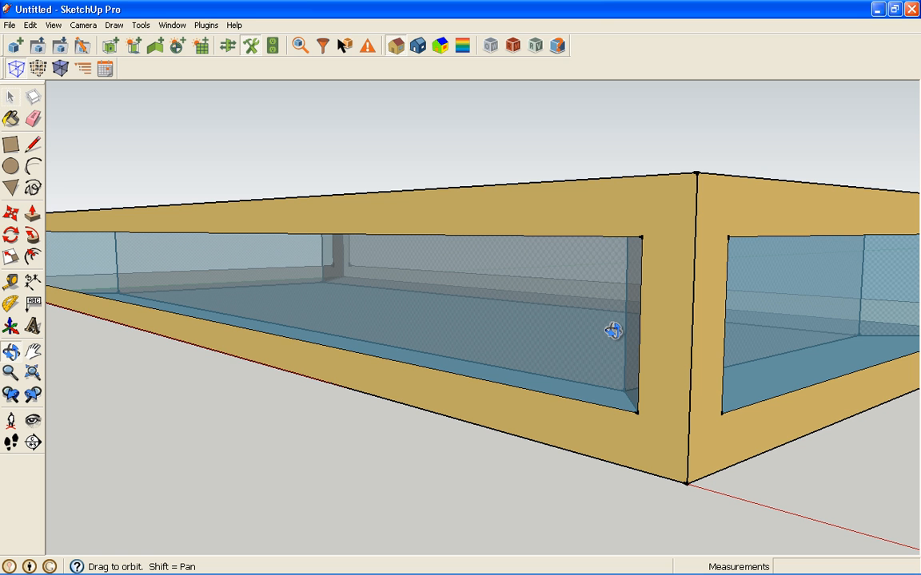
left_click_drag(323, 243, 258, 288)
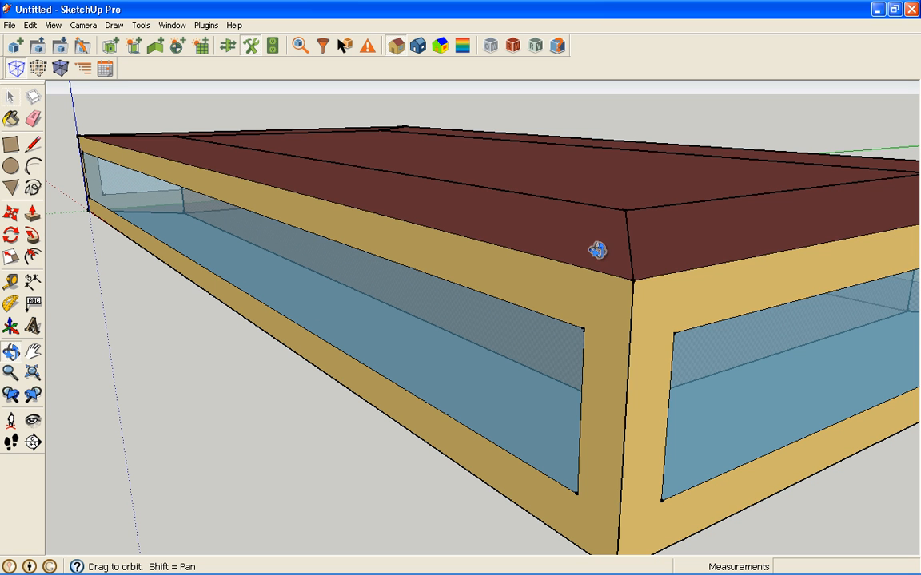
left_click_drag(600, 237, 667, 262)
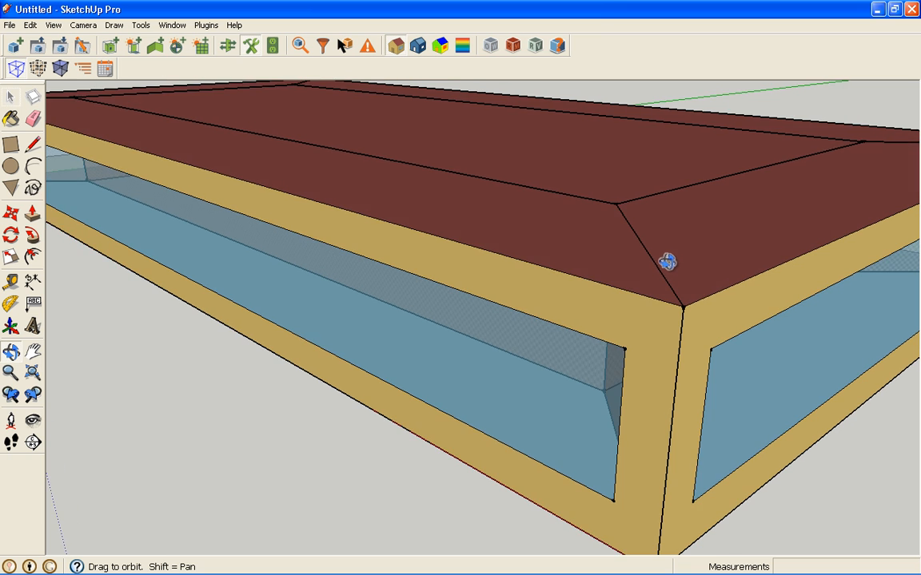
scroll(668, 262, "down", 5)
mouse_move(537, 263)
left_mouse_down("shift")
mouse_move(526, 233)
mouse_move(536, 253)
left_mouse_up("shift")
scroll(523, 231, "down", 2)
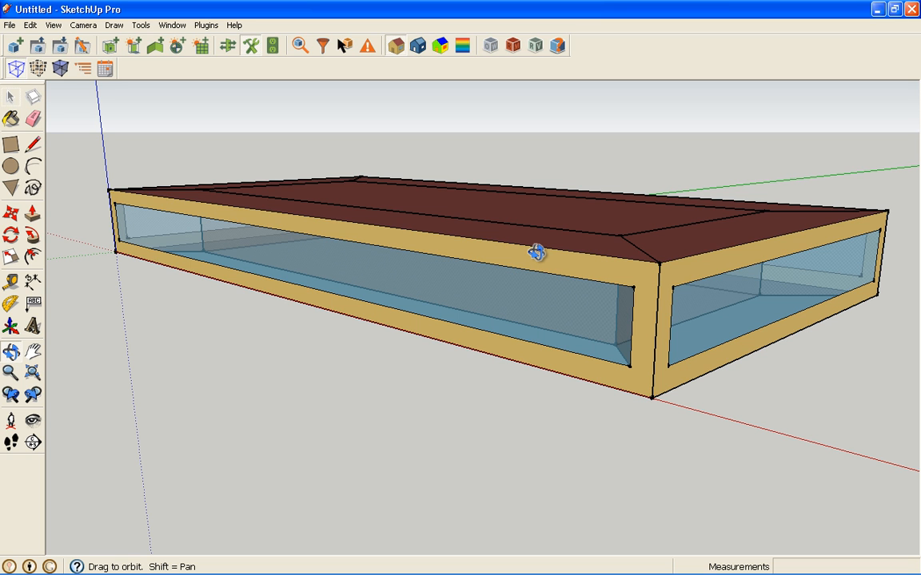
left_click_drag(546, 316, 566, 323)
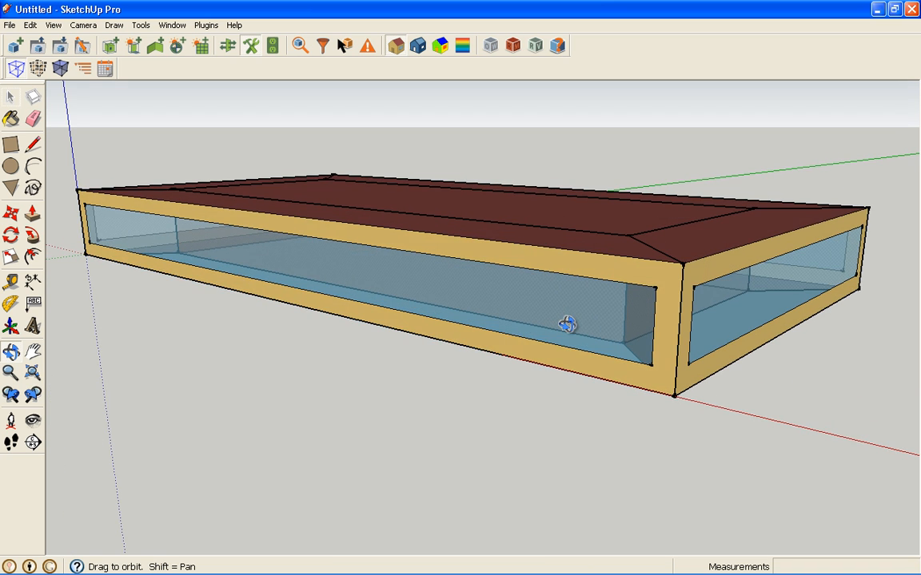
scroll(503, 309, "up", 5)
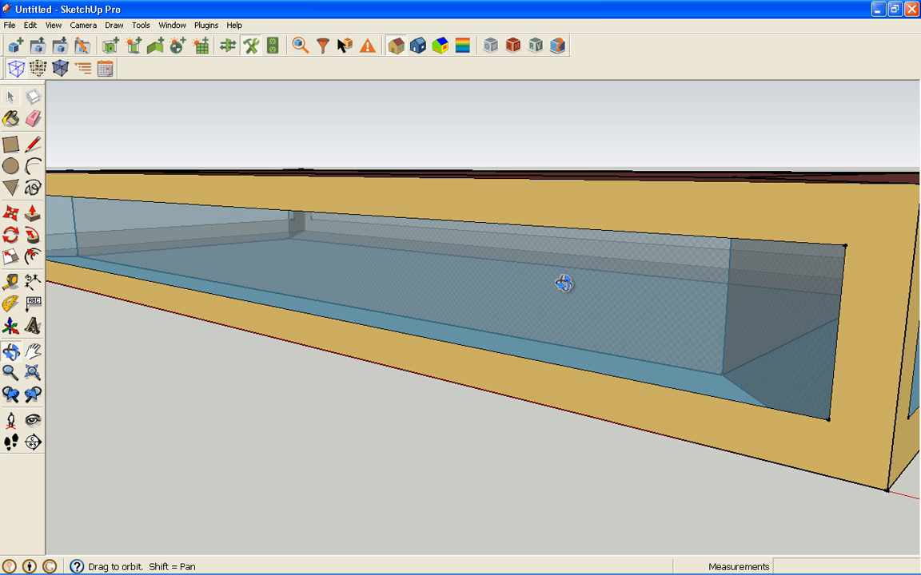
left_click_drag(616, 266, 554, 304)
scroll(553, 304, "down", 6)
left_click_drag(546, 241, 580, 286, "shift")
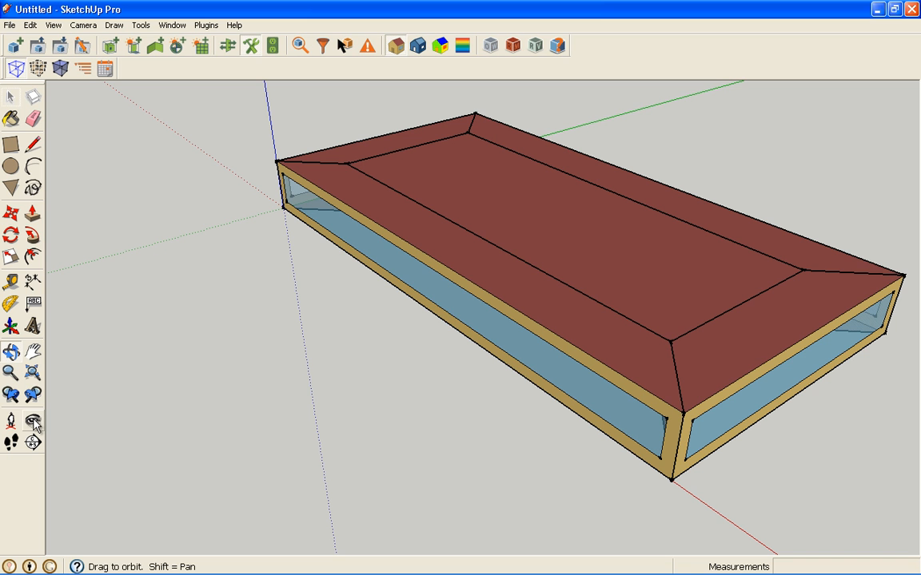
- Place a horizontal section plane on the roof to cut the building open from above
left_click(33, 442)
scroll(528, 321, "up", 3)
left_click(517, 328)
middle_click_drag(571, 214, 511, 323, "shift")
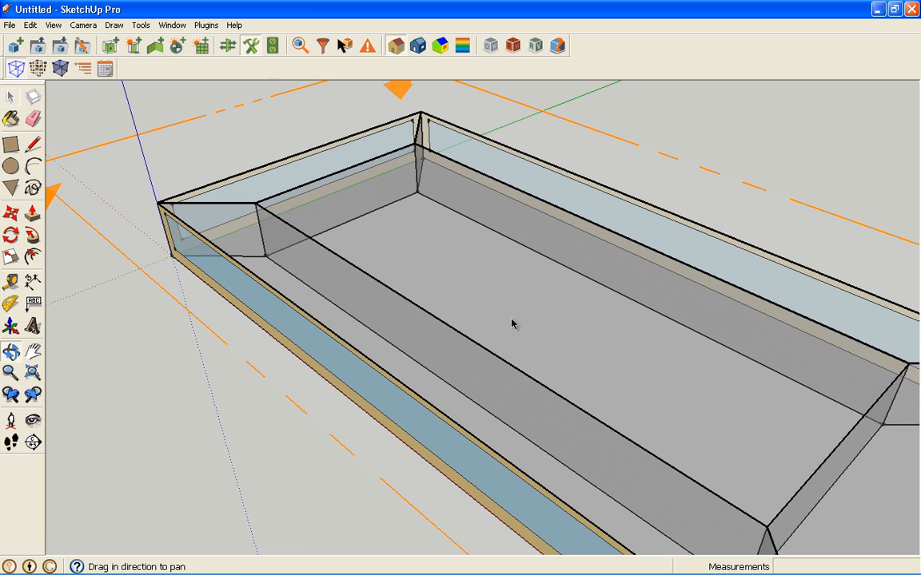
- Open the core zone and place a new interior partition surface group on its floor near the back corner
double_click(426, 233)
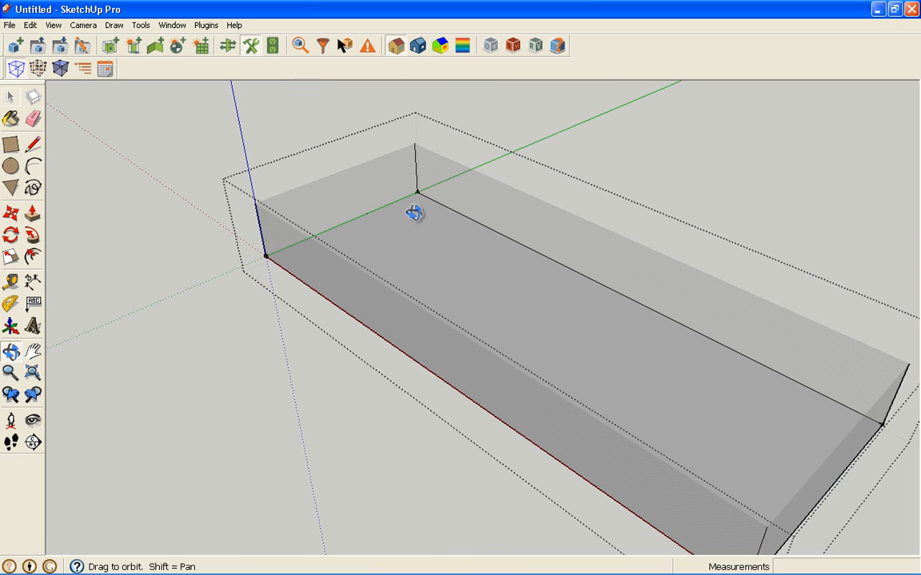
middle_click_drag(418, 214, 397, 210)
left_click(161, 46)
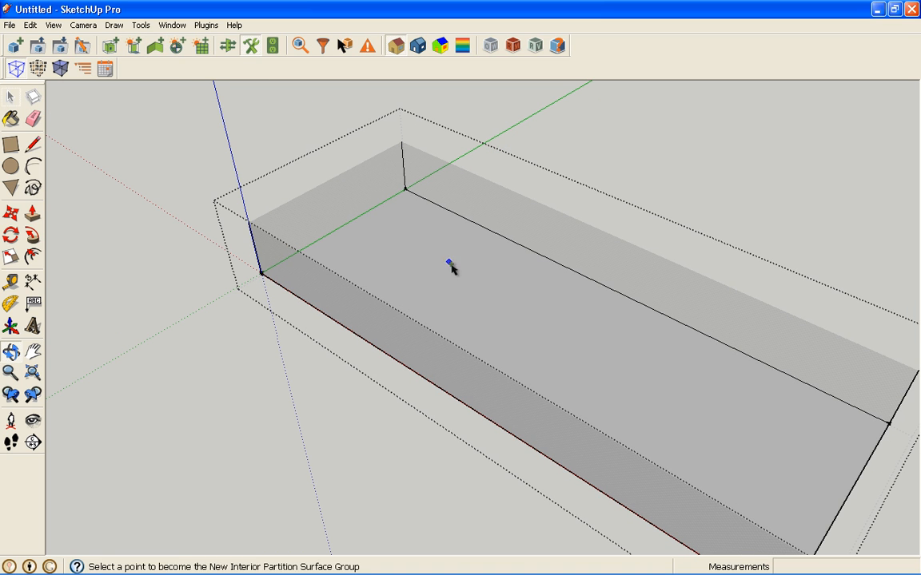
left_click(383, 256)
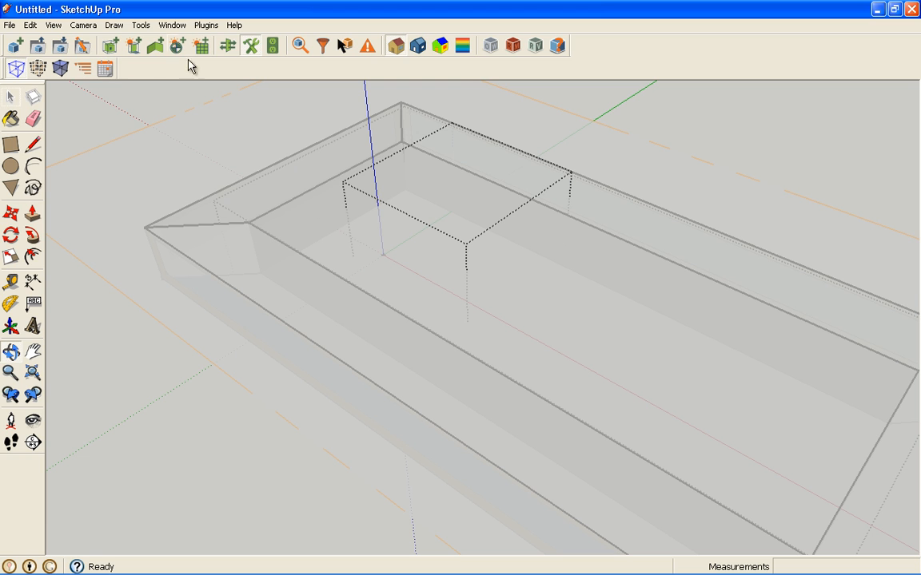
- Draw a square about 7' 1 5/8" per side in the partition group and pull it up about 6' 8 7/16"
left_click(9, 148)
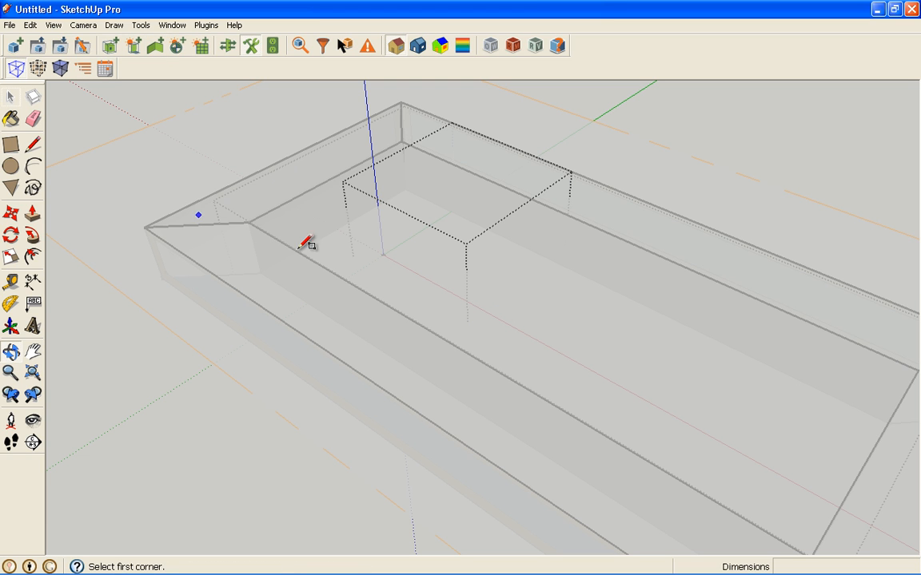
left_click(398, 254)
left_click(466, 251)
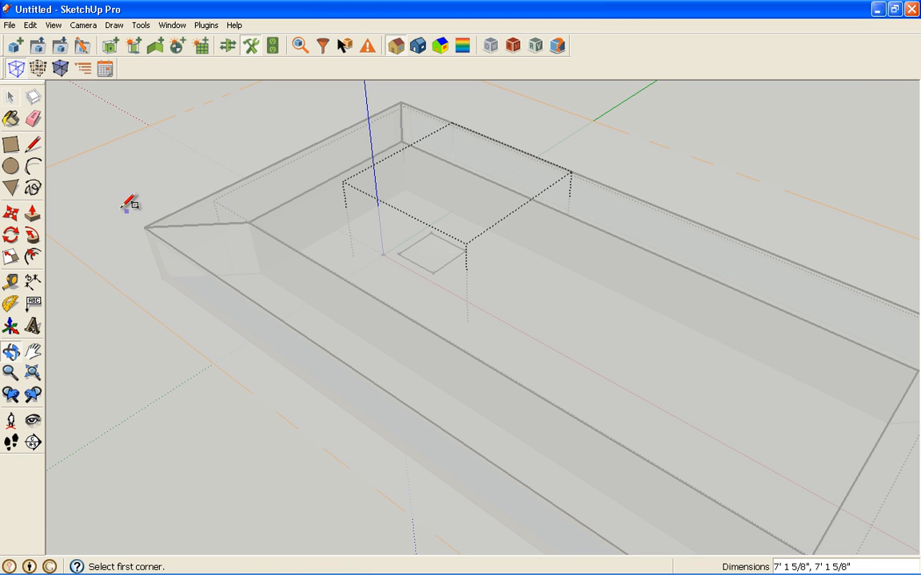
left_click(32, 212)
left_click_drag(423, 248, 421, 227)
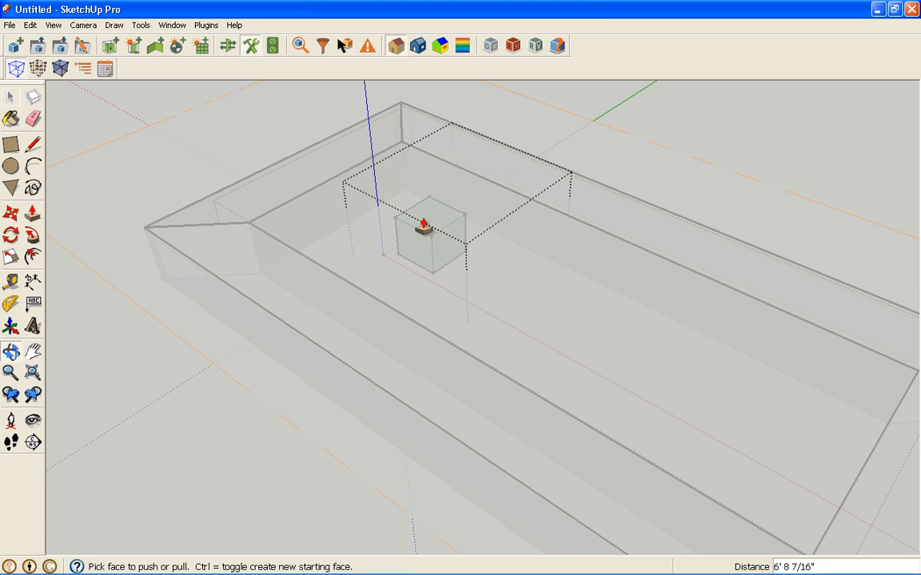
- Erase the box's top and one side to leave three partition walls, and close the partition group and the zone
left_click(33, 120)
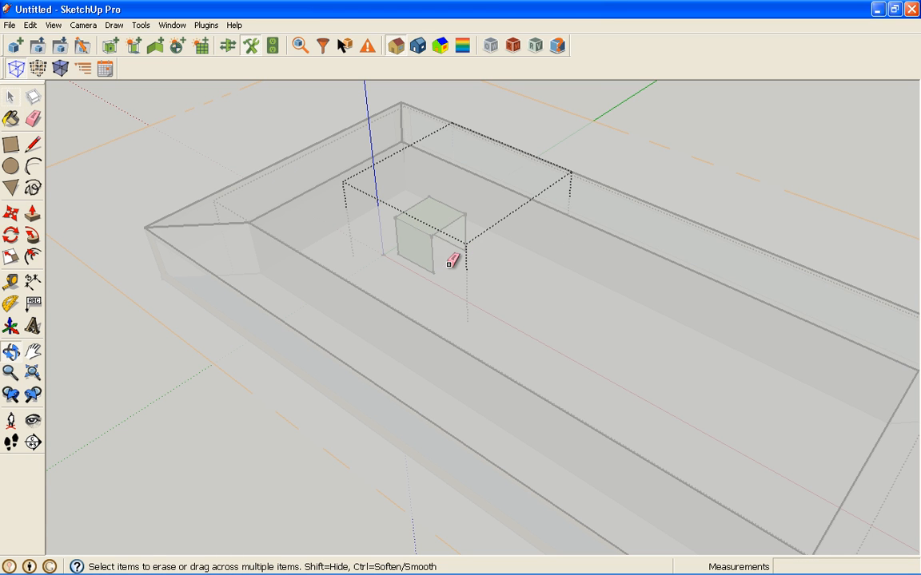
key("space")
key("Escape")
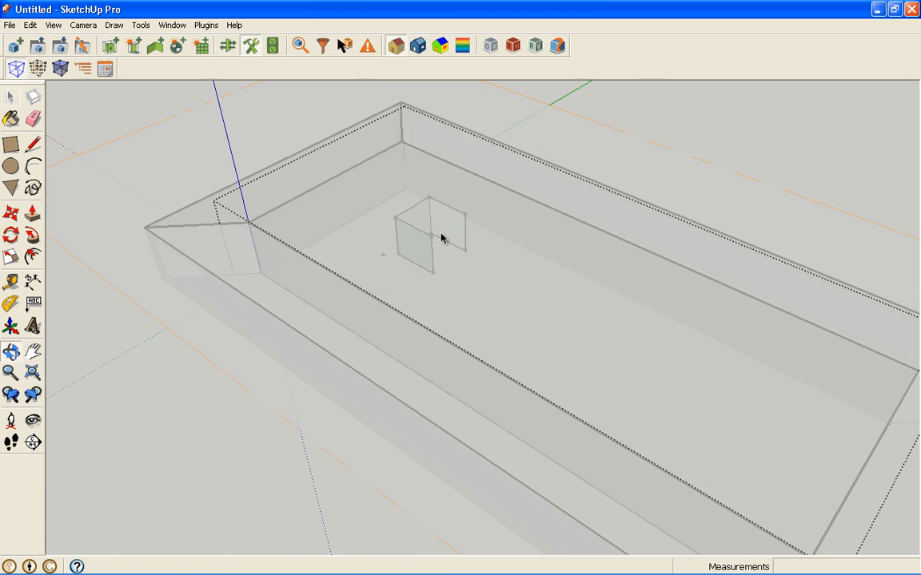
key("Escape")
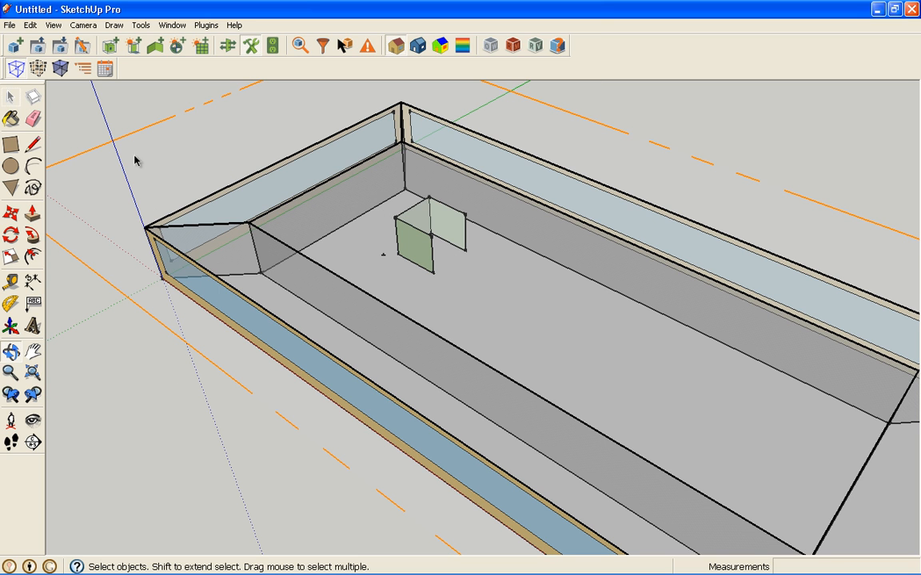
- Hide the display of section planes while keeping the section cut active
left_click(135, 136)
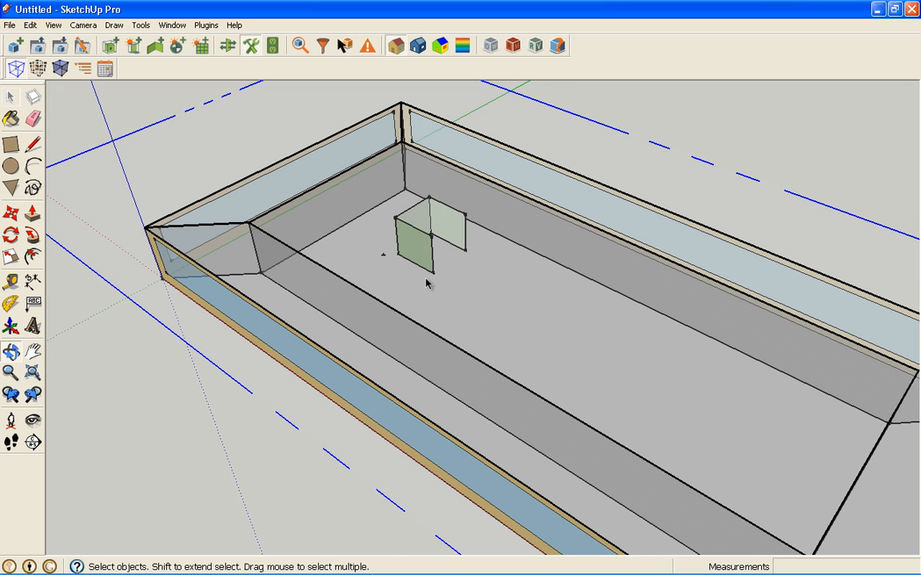
scroll(431, 259, "up", 3)
middle_click_drag(432, 254, 468, 259)
scroll(467, 259, "down", 3)
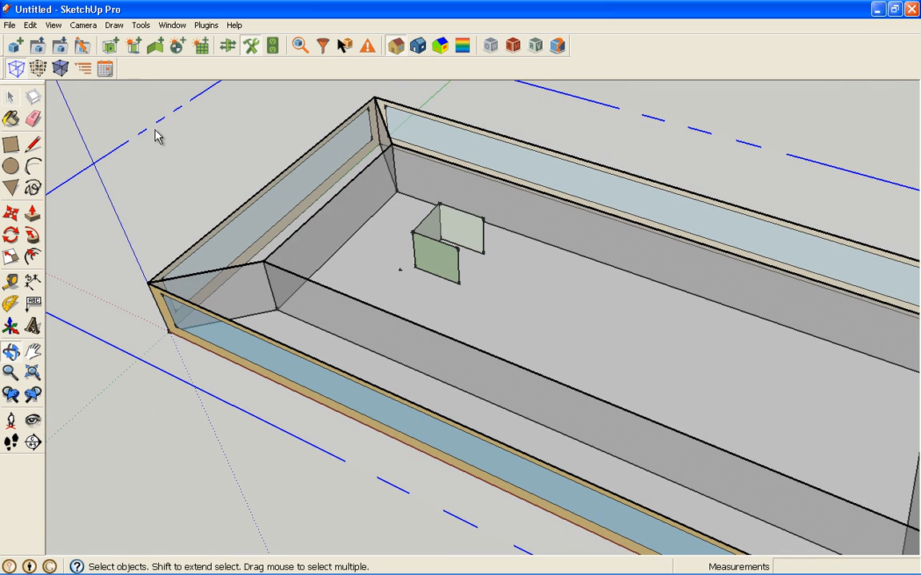
left_click(53, 25)
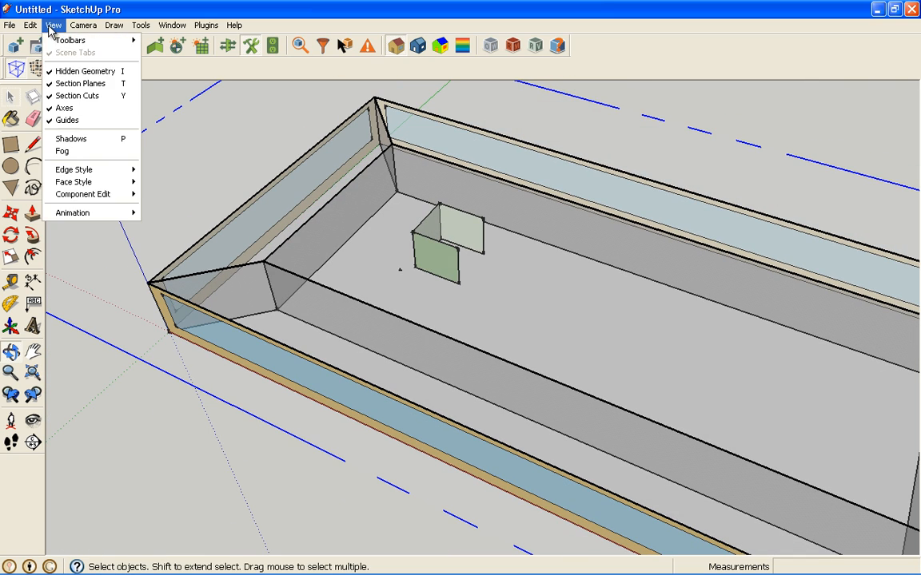
left_click(64, 83)
- Inside the partition group, enable Convert to Internal Mass for the front partition surface in its object info, and close the group
scroll(444, 251, "up", 3)
middle_click_drag(444, 251, 395, 290)
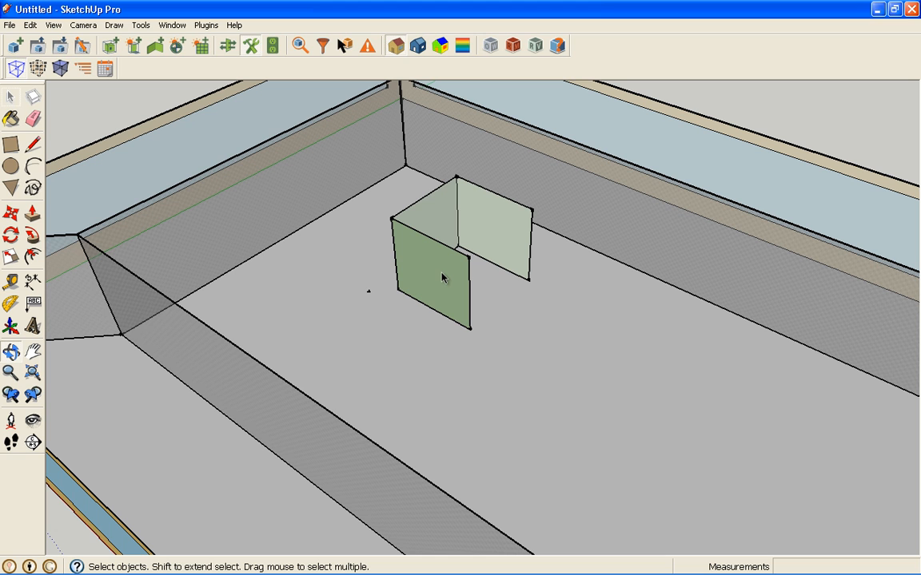
triple_click(487, 237)
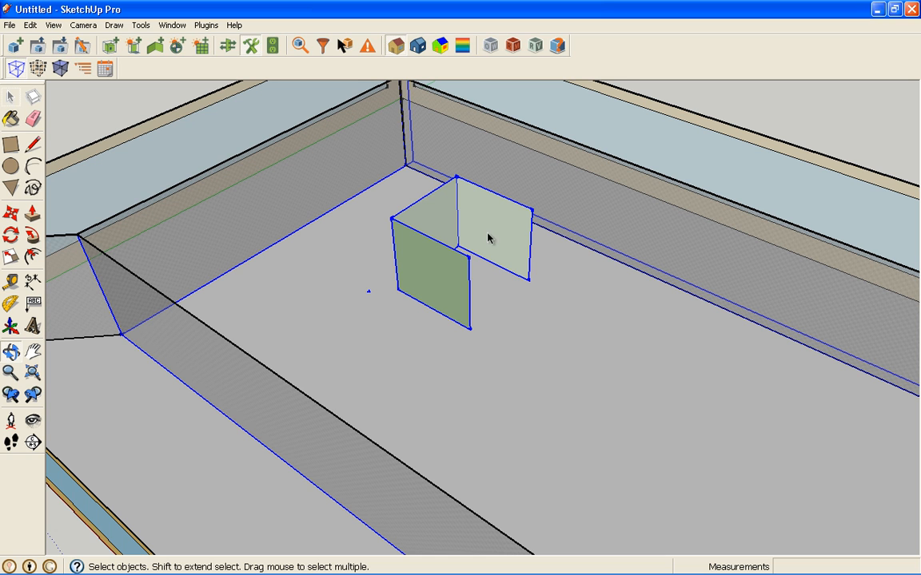
double_click(435, 276)
double_click(434, 283)
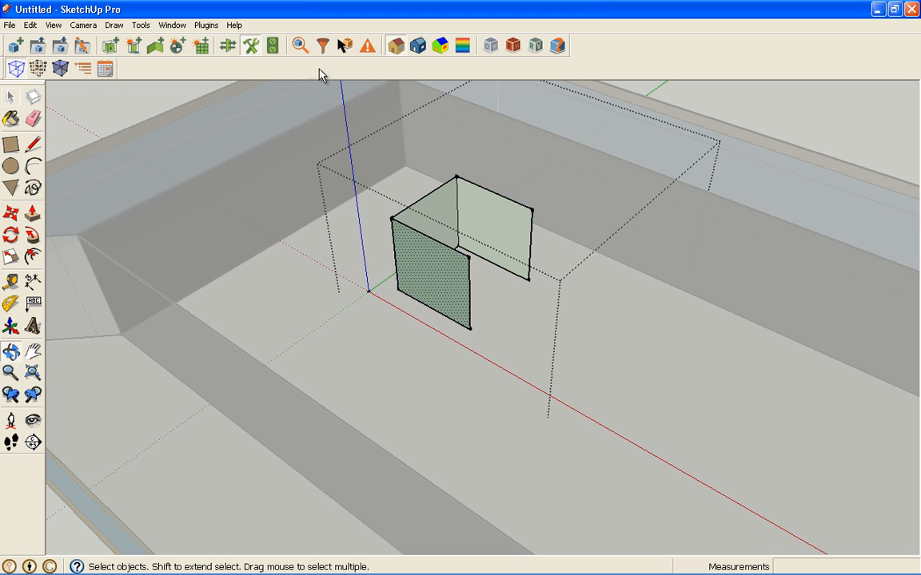
left_click(299, 46)
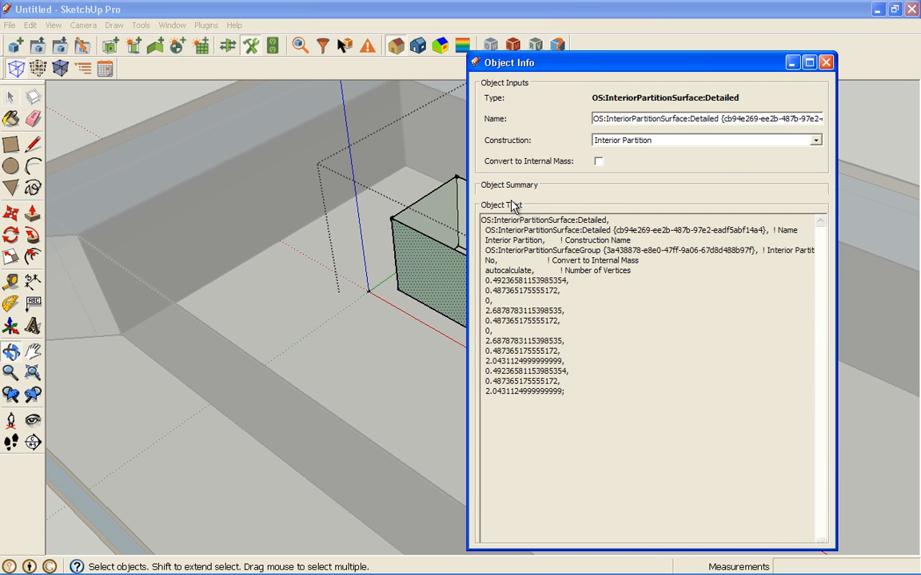
left_click_drag(590, 62, 673, 75)
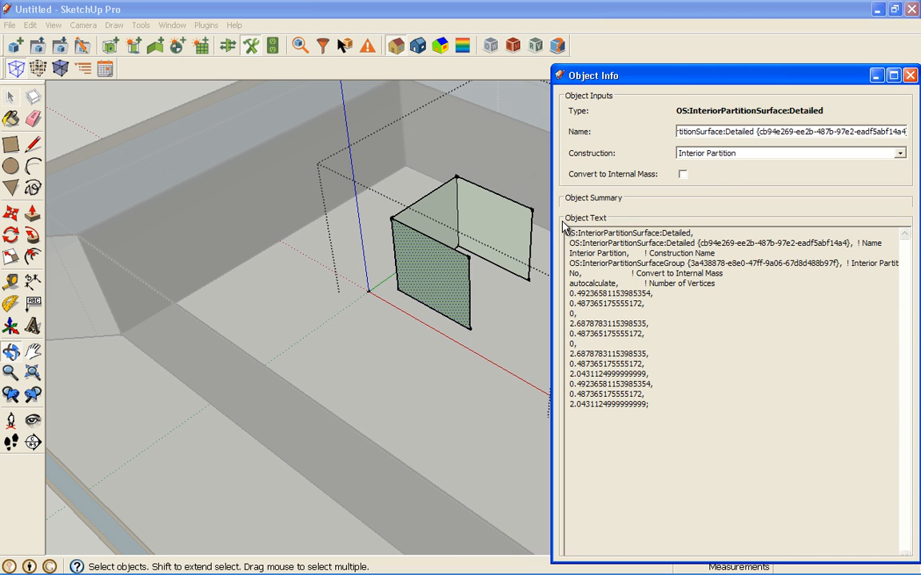
left_click(682, 175)
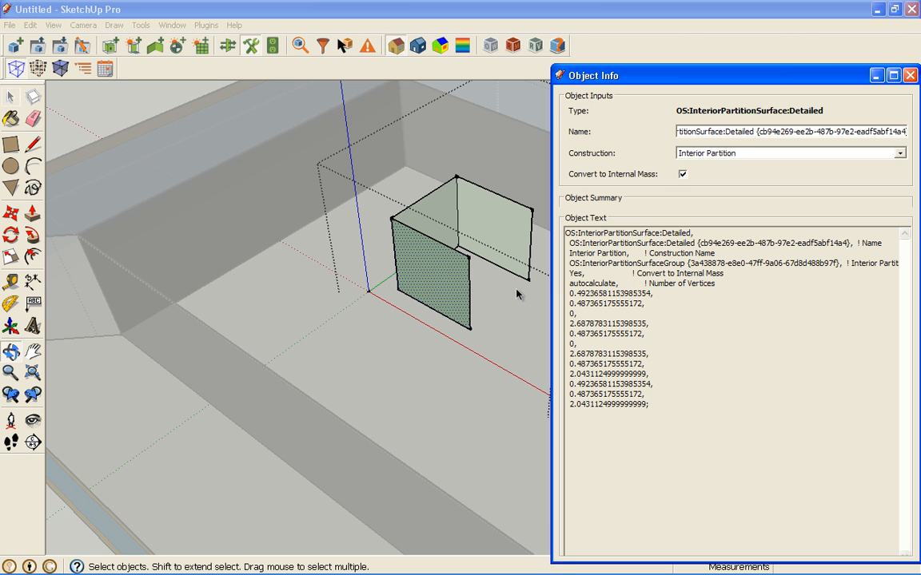
left_click(910, 75)
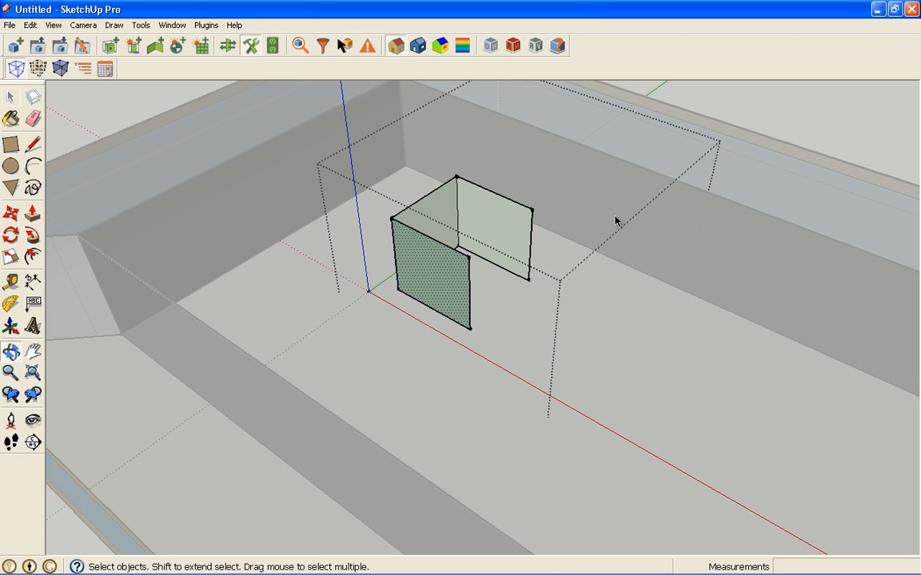
left_click(612, 249)
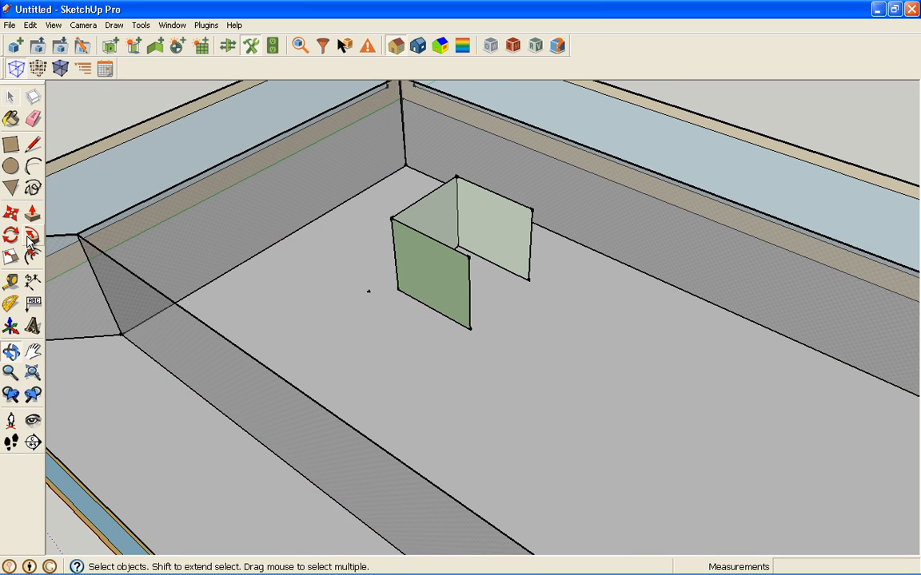
- Show the section planes again and delete the section plane cutting the roof
scroll(193, 93, "down", 3)
middle_click_drag(328, 278, 223, 169, "shift")
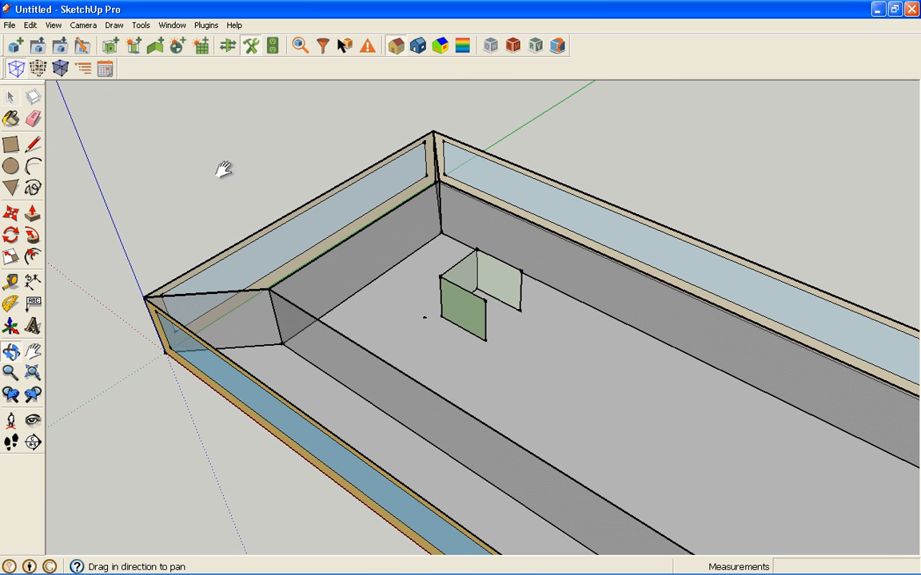
left_click(53, 24)
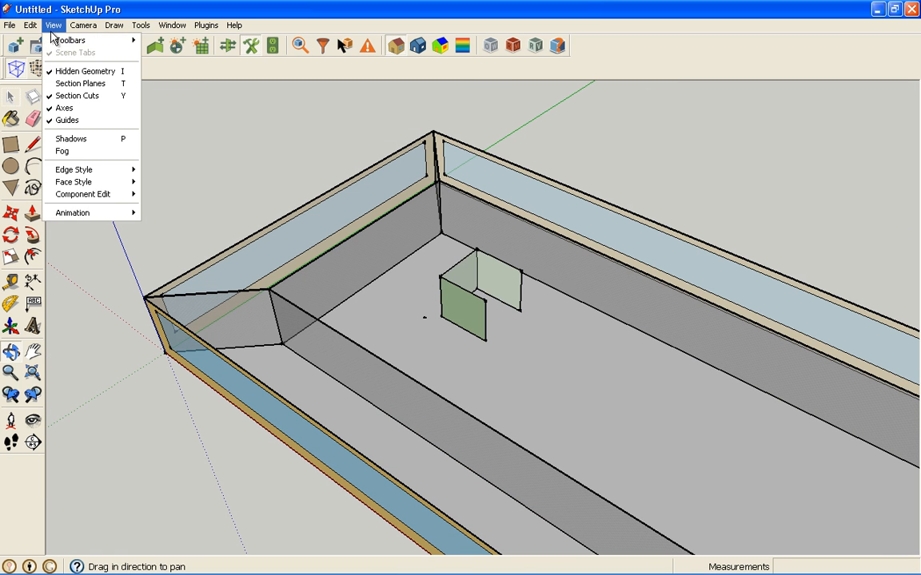
left_click(75, 83)
left_click(141, 171)
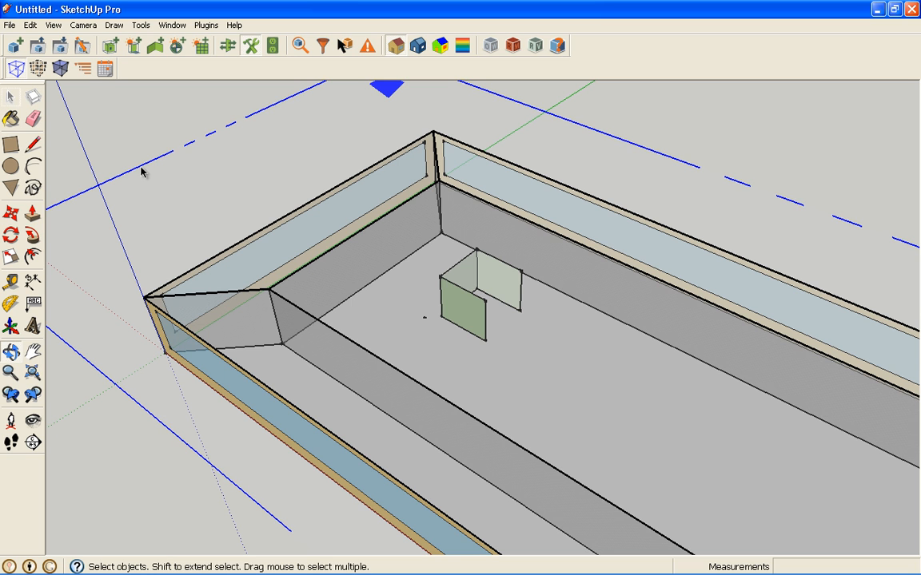
key("Delete")
- Examine the interior partitions through the exterior windows from a low angle
key("o")
left_click_drag(442, 420, 587, 269)
left_click_drag(771, 290, 603, 279)
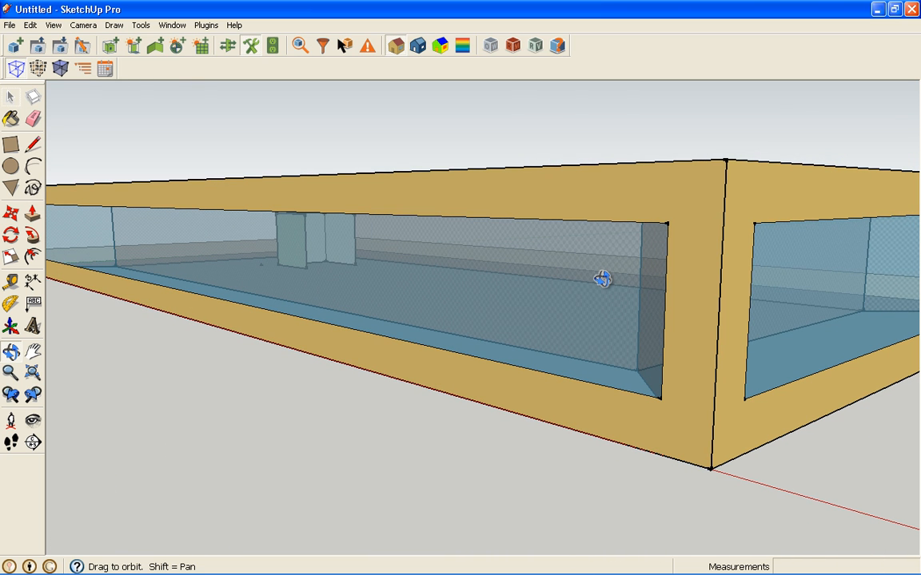
- Review the export and save options for the model, and cancel the OpenStudio model's save dialog
left_click(198, 22)
mouse_move(223, 54)
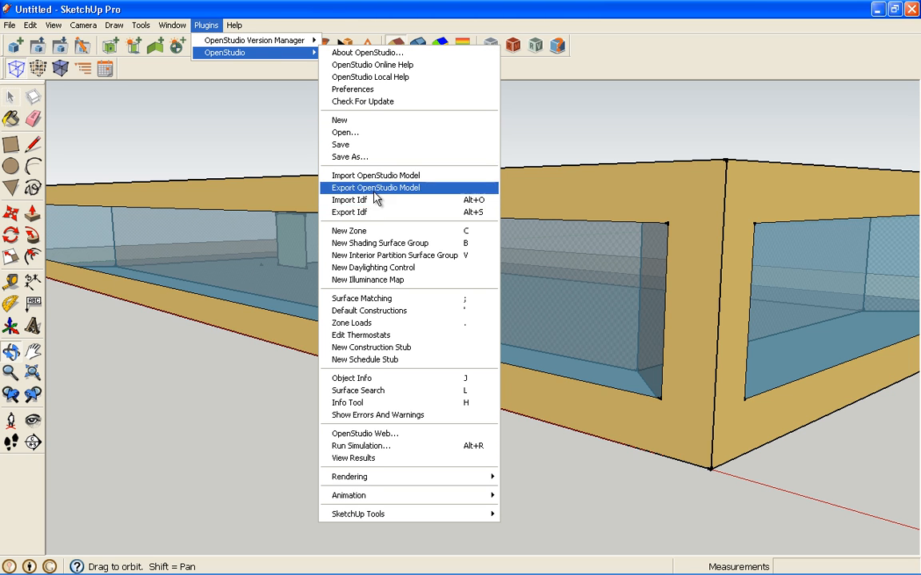
left_click(187, 110)
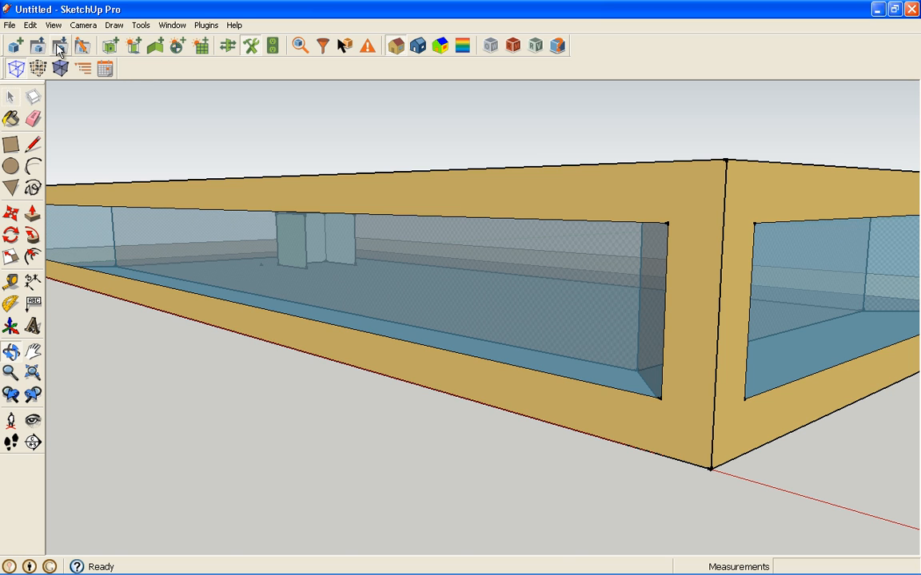
left_click(10, 25)
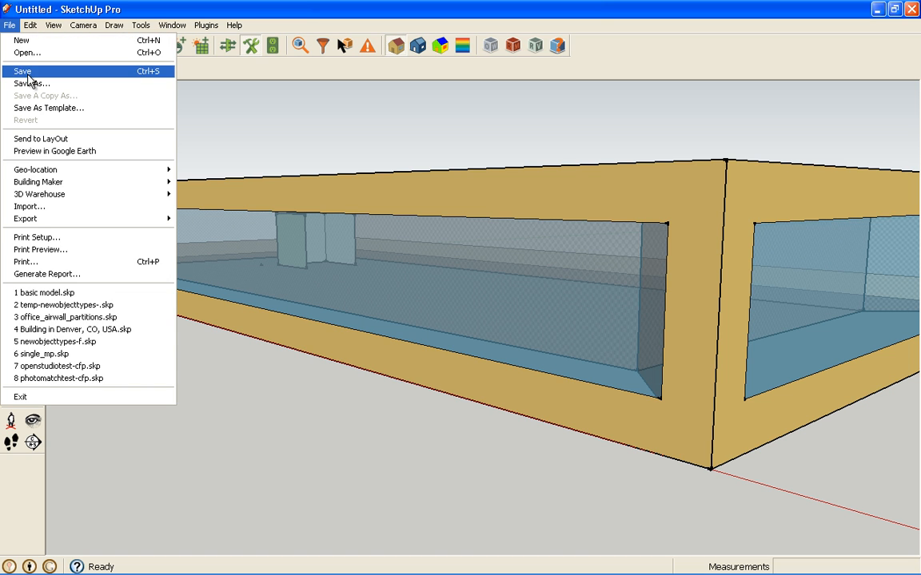
left_click(69, 5)
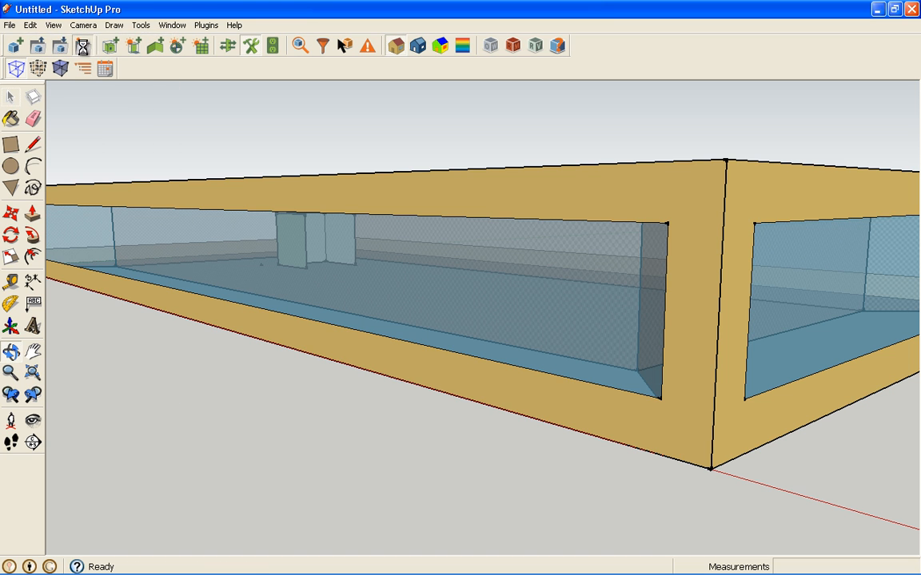
left_click(83, 47)
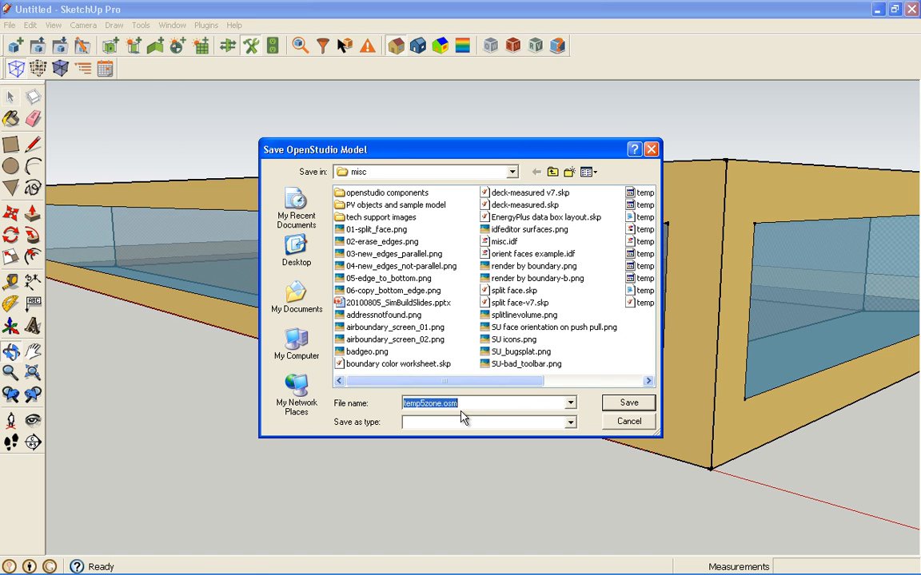
left_click(628, 422)
mouse_move(361, 246)
left_mouse_down()
mouse_move(402, 260)
mouse_move(372, 255)
left_mouse_up()
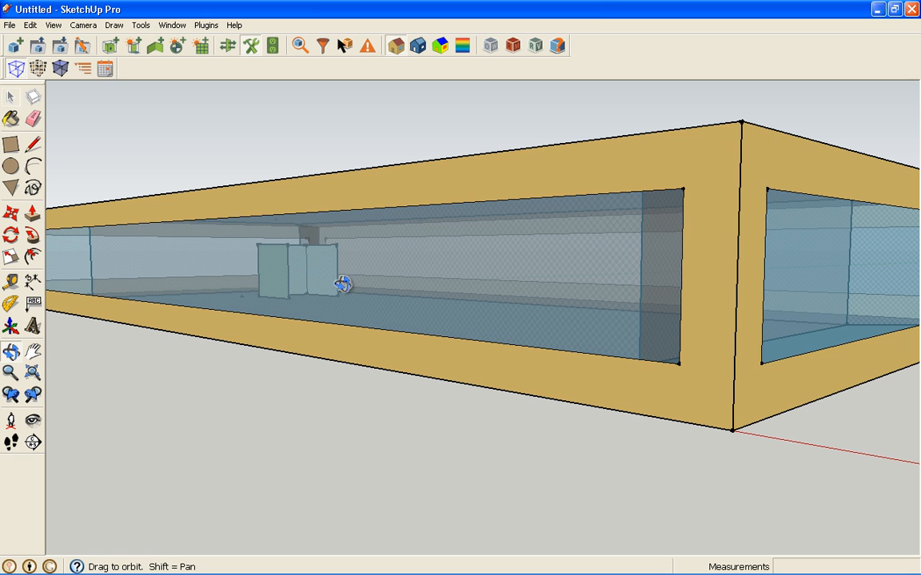
left_click_drag(353, 255, 358, 341)
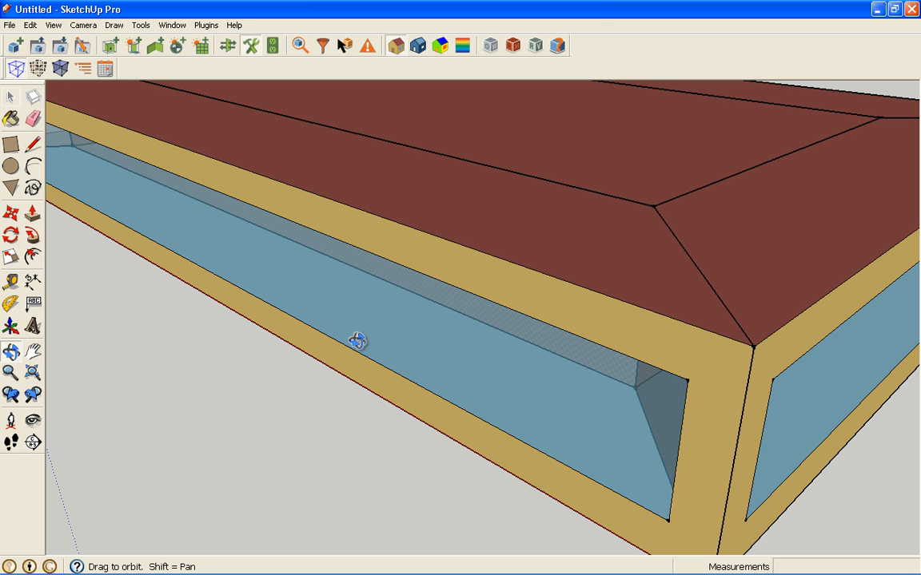